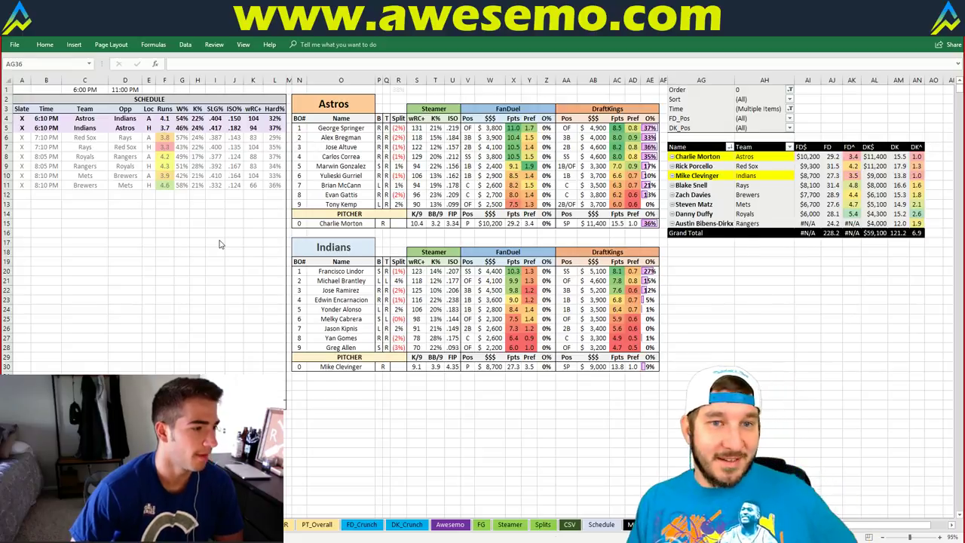
key("alt+Tab")
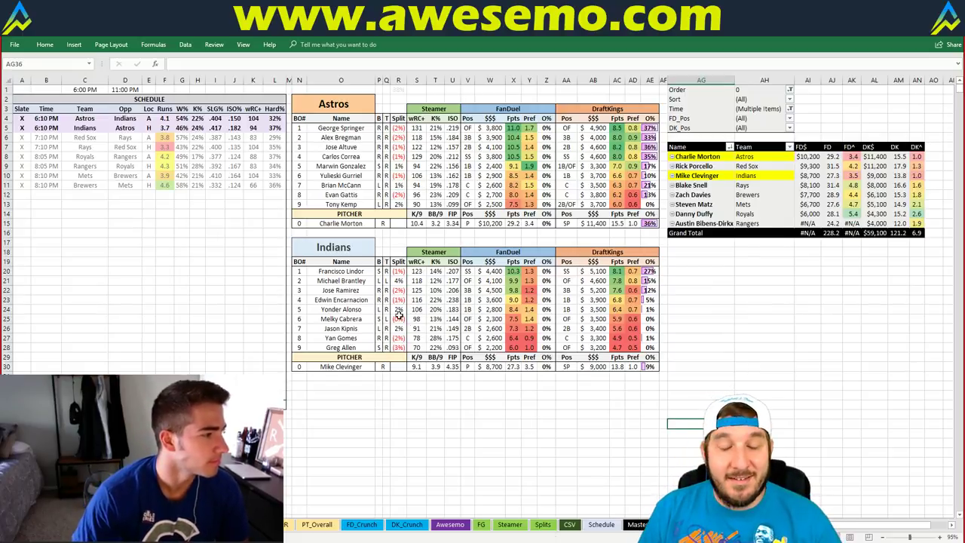
left_click(384, 247)
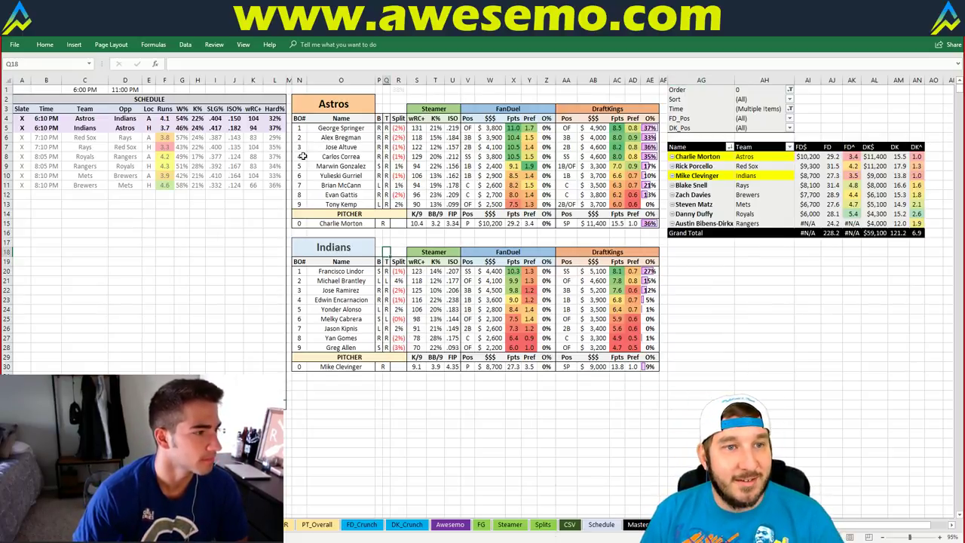
left_click(341, 105)
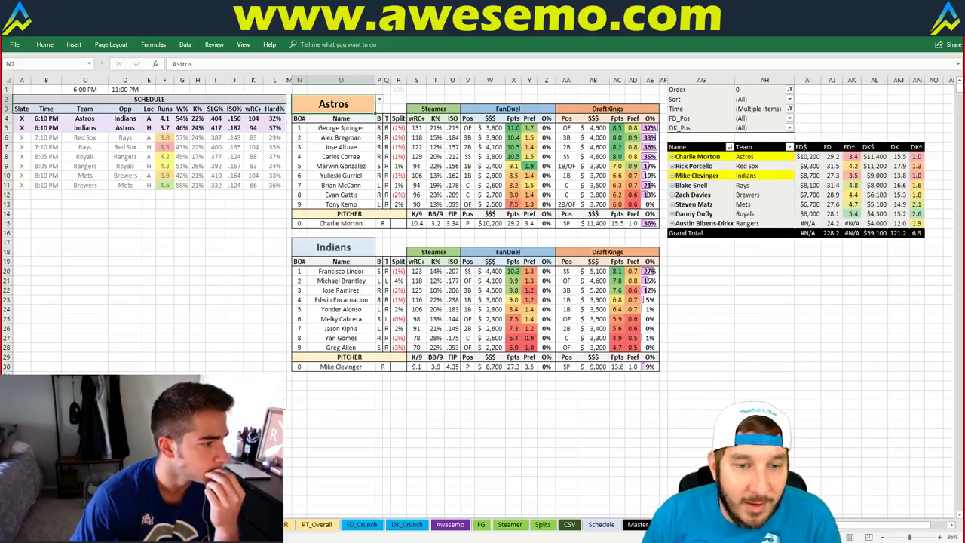
Add the 6:10:00 PM games to the Time filter of the green DK_Pos pivot table on the team pivot sheet.
key("ctrl+Page_Down")
scroll(369, 384, "down", 11)
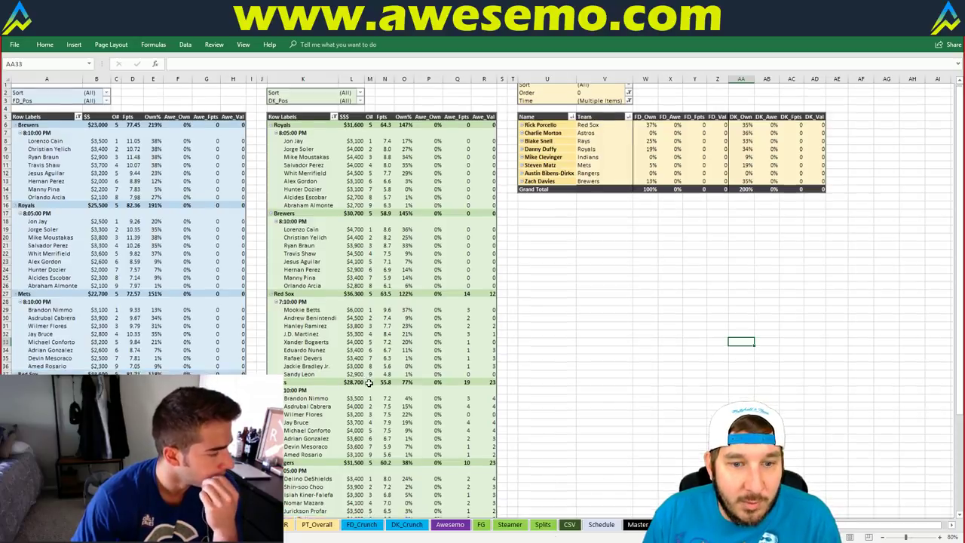
scroll(369, 383, "up", 11)
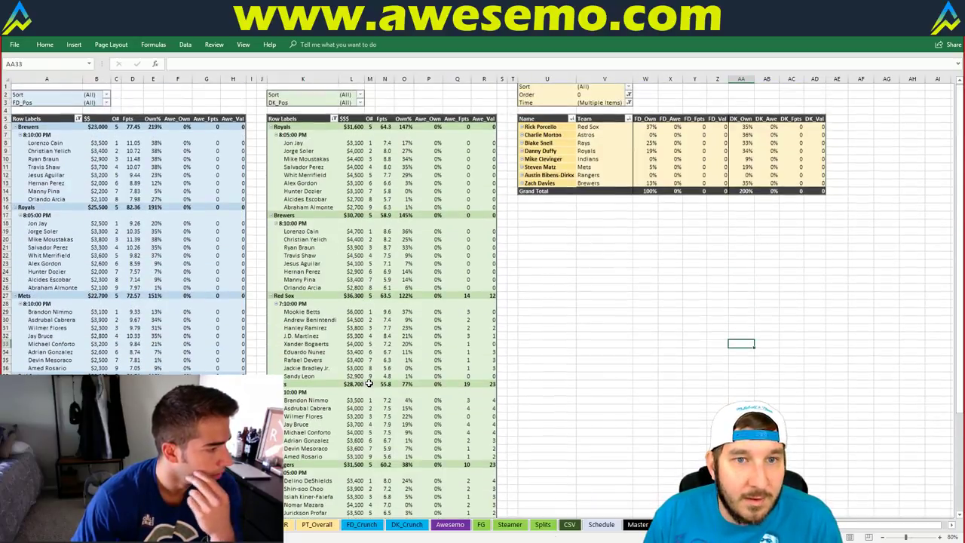
right_click(340, 148)
key("Escape")
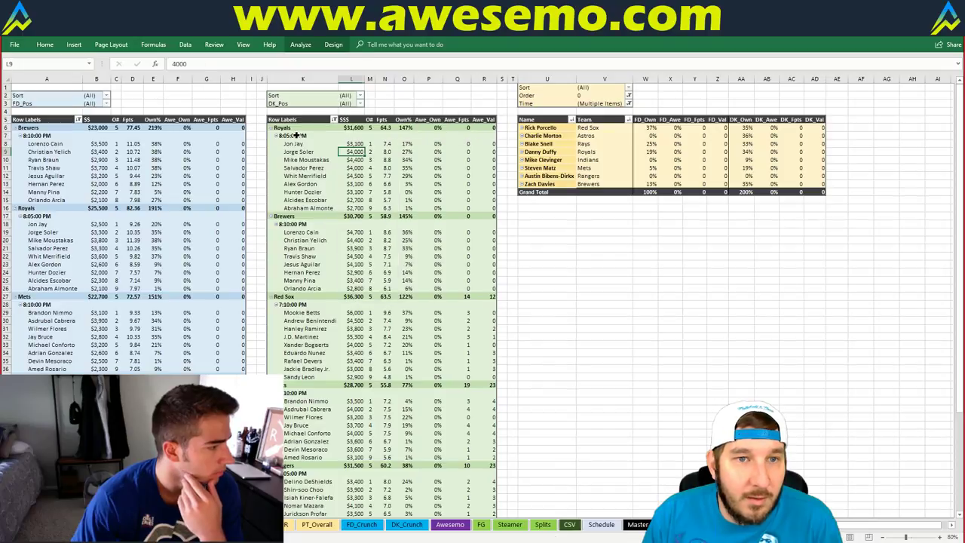
left_click(297, 136)
left_click(334, 120)
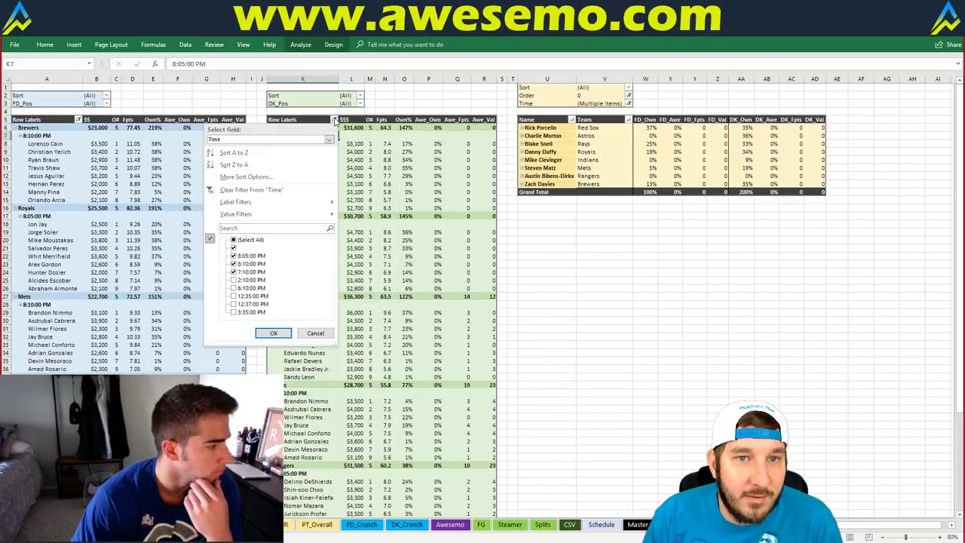
left_click(234, 288)
left_click(274, 334)
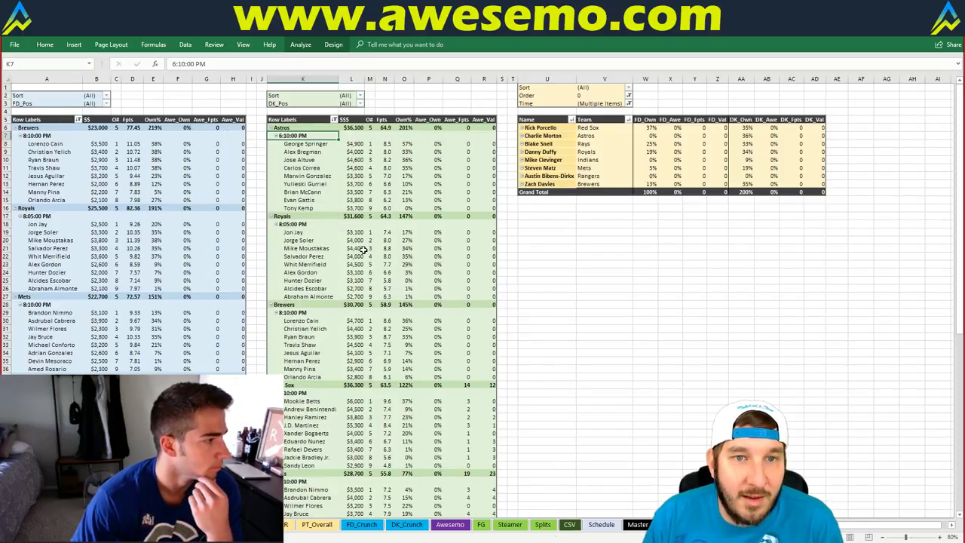
left_click(386, 266)
right_click(389, 268)
key("Escape")
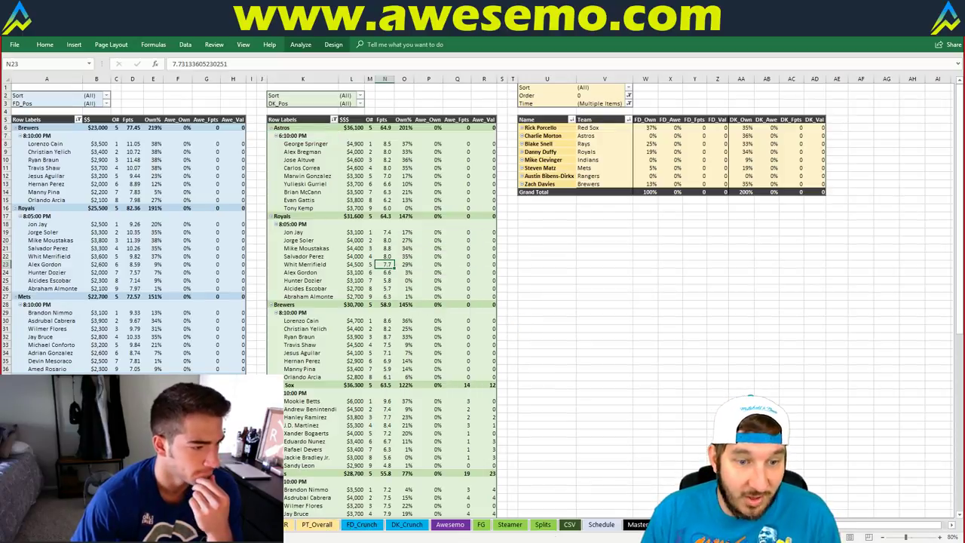
Return to the matchup sheet, slightly widen the FanDuel and DraftKings O% columns, and auto-fit the pitcher table's Name column.
left_click(273, 524)
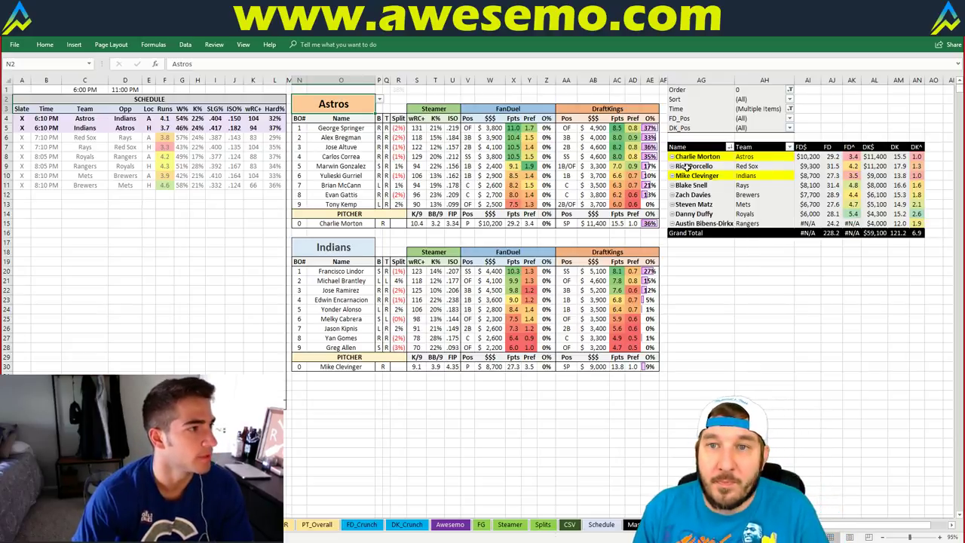
left_click(549, 80)
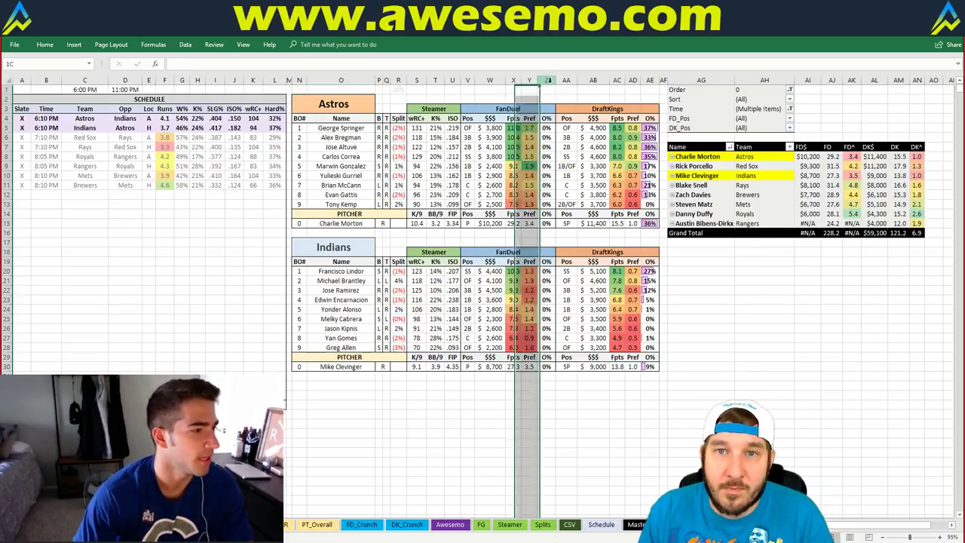
left_click(652, 79)
left_click_drag(660, 79, 665, 79)
left_click(783, 258)
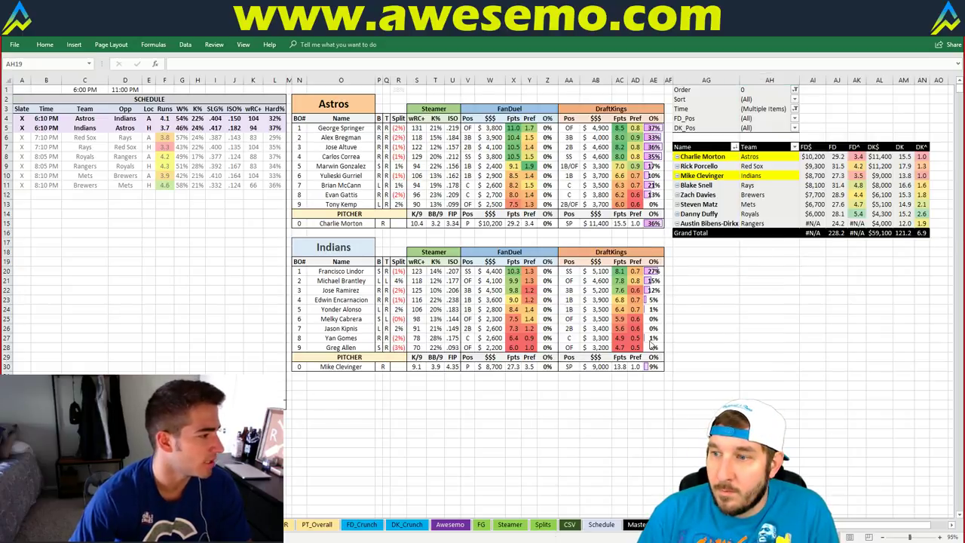
double_click(740, 80)
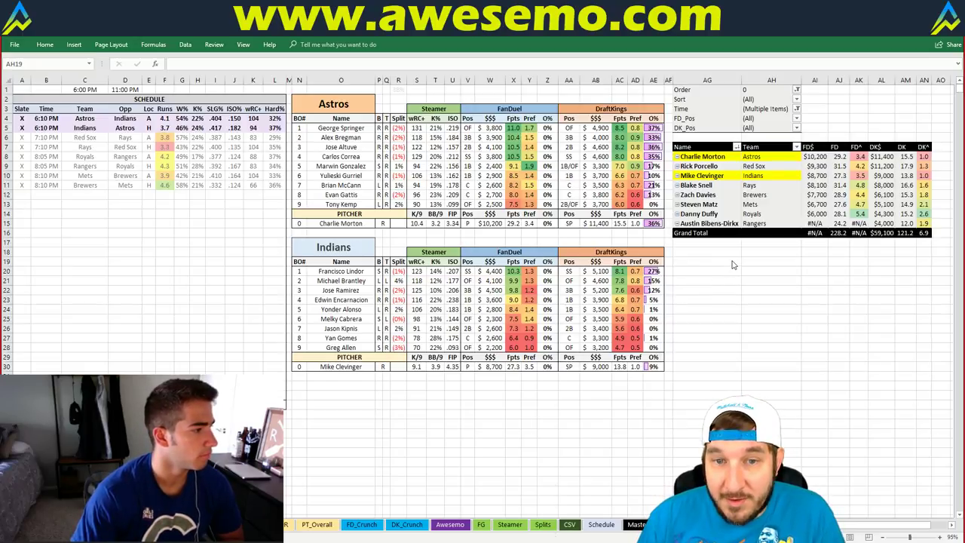
key("alt+Tab")
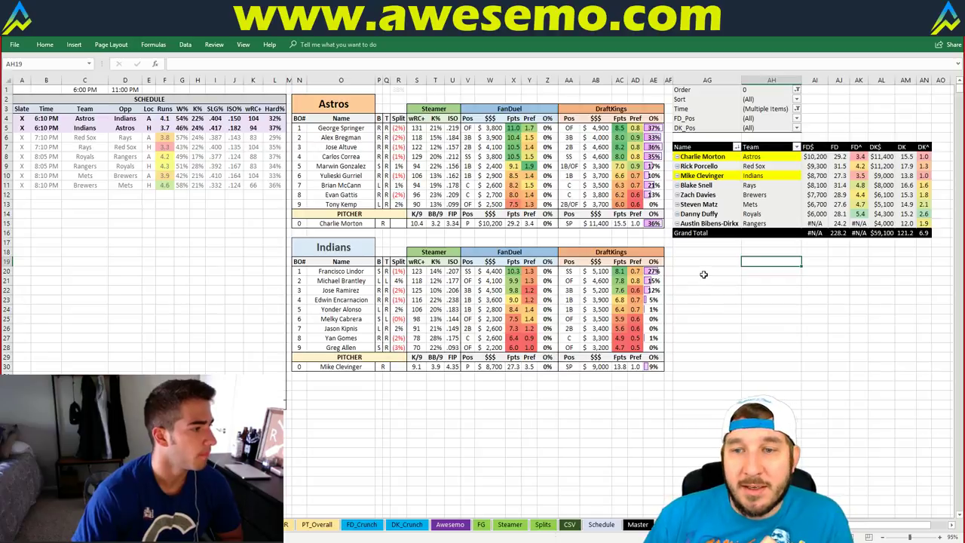
left_click(703, 273)
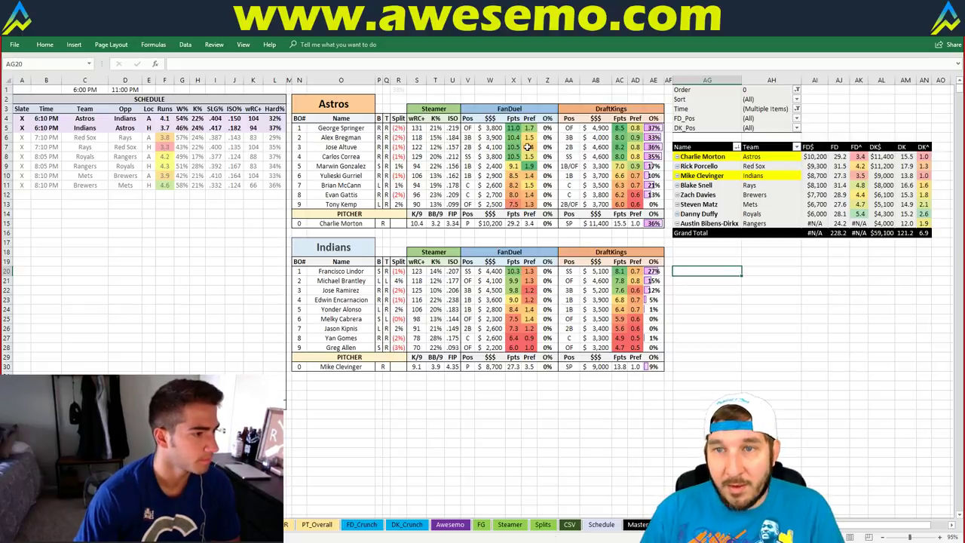
Set the team in the upper matchup heading to Red Sox.
left_click(328, 105)
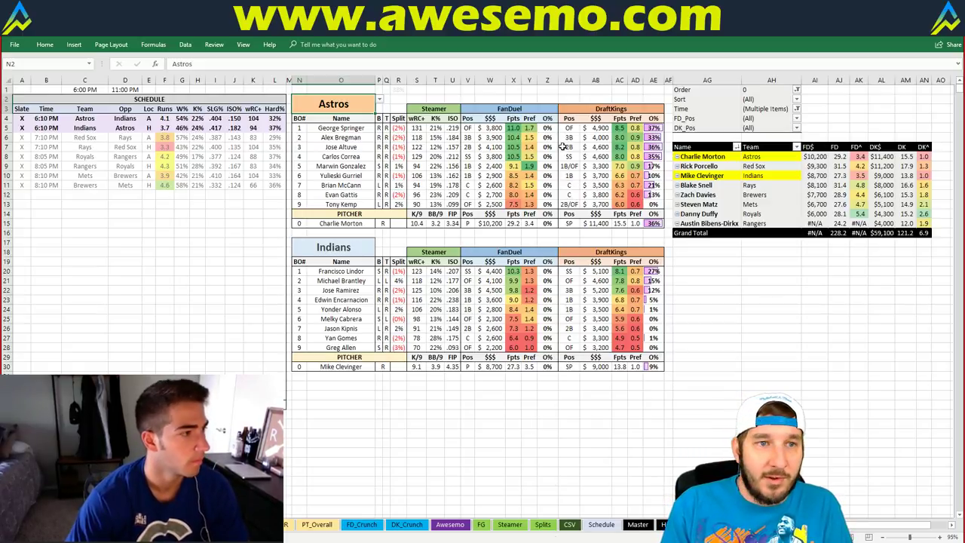
type("Red So")
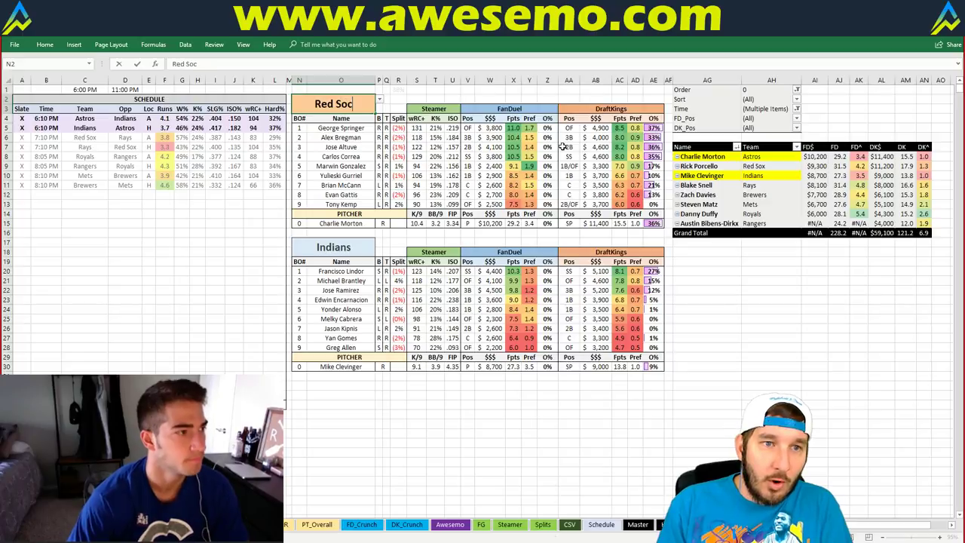
type("x")
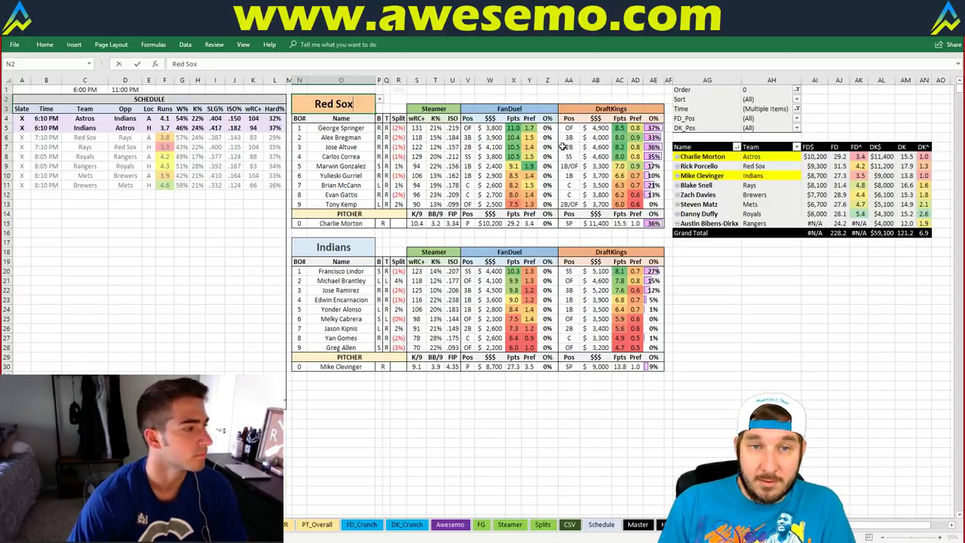
key("Return")
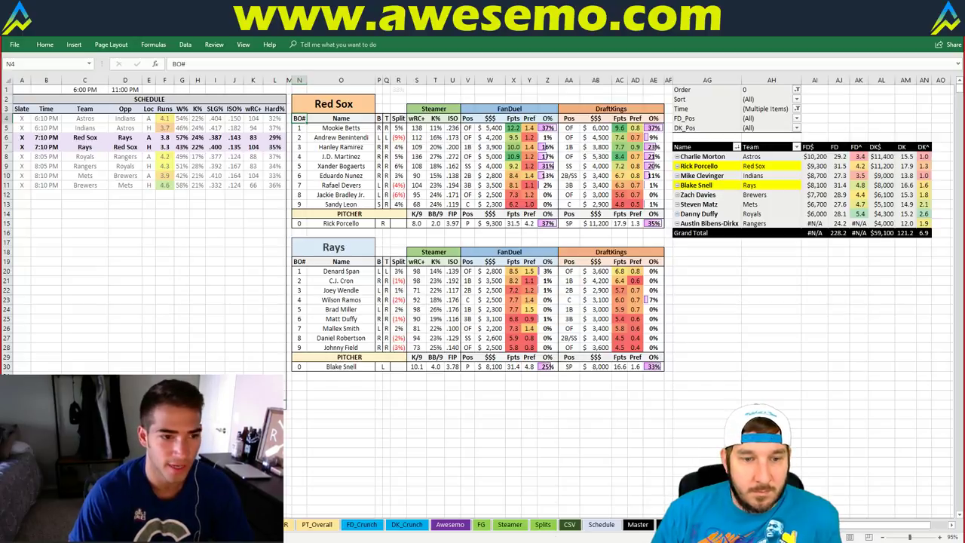
Review team salaries, projections and ownership in the team pivot tables, and return to the Red Sox and Rays matchup.
key("ctrl+Page_Down")
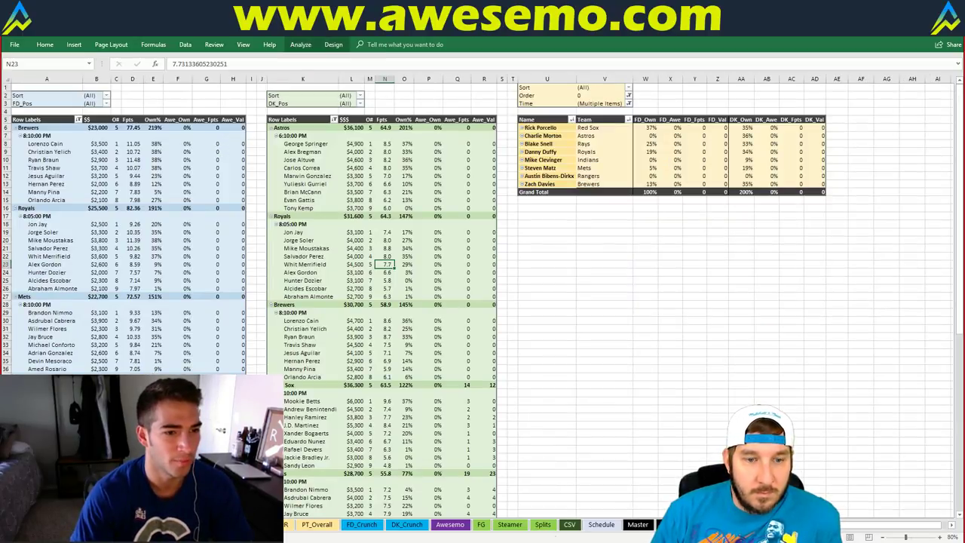
key("ctrl+Page_Up")
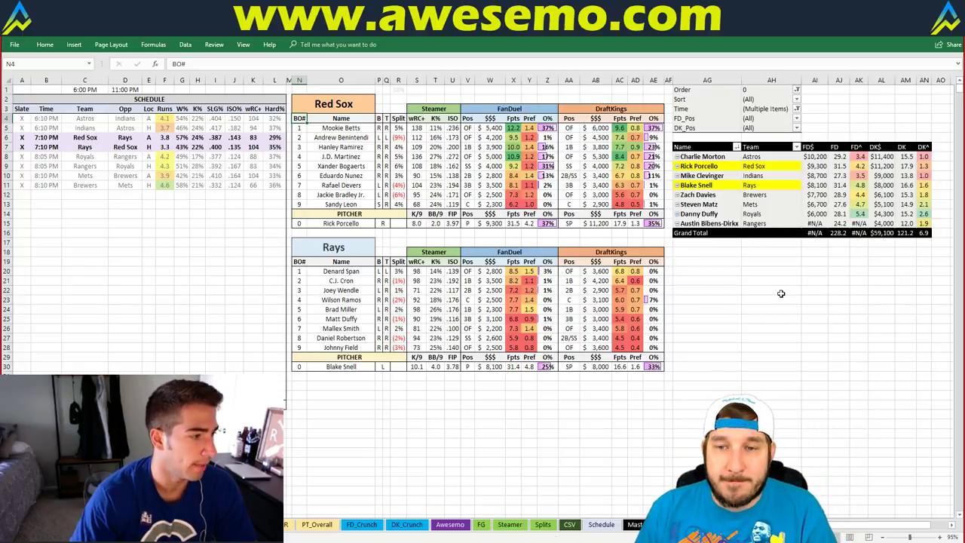
left_click(720, 270)
key("ctrl+Page_Up")
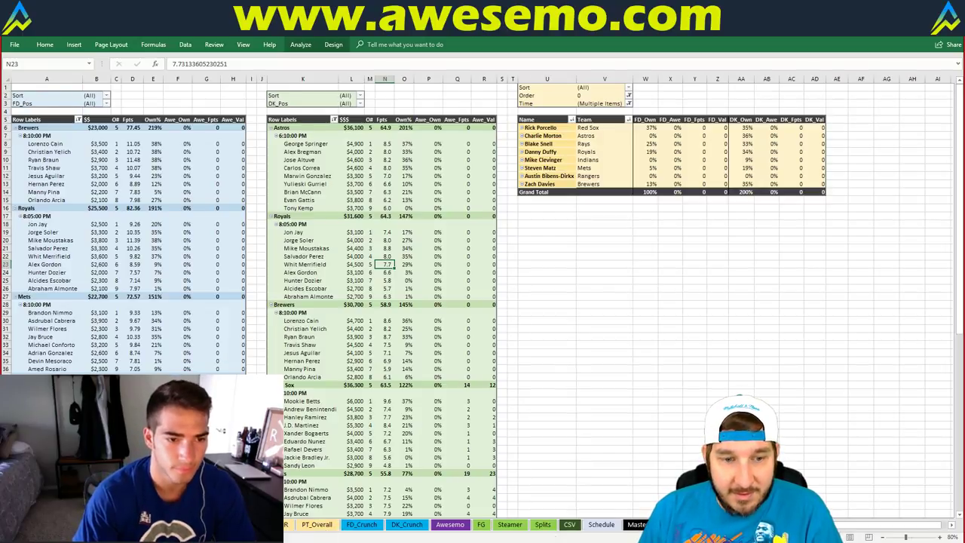
key("ctrl+Page_Up")
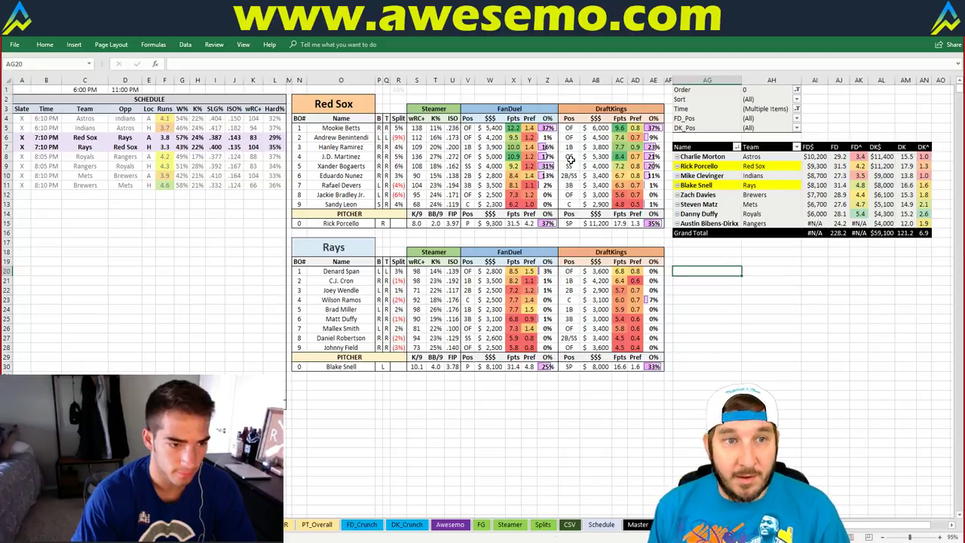
left_click(318, 100)
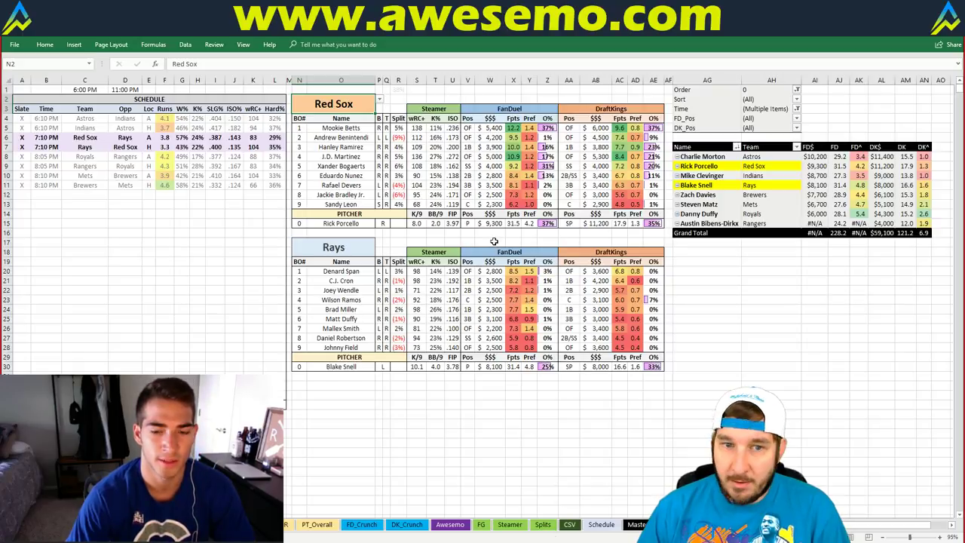
left_click(343, 302)
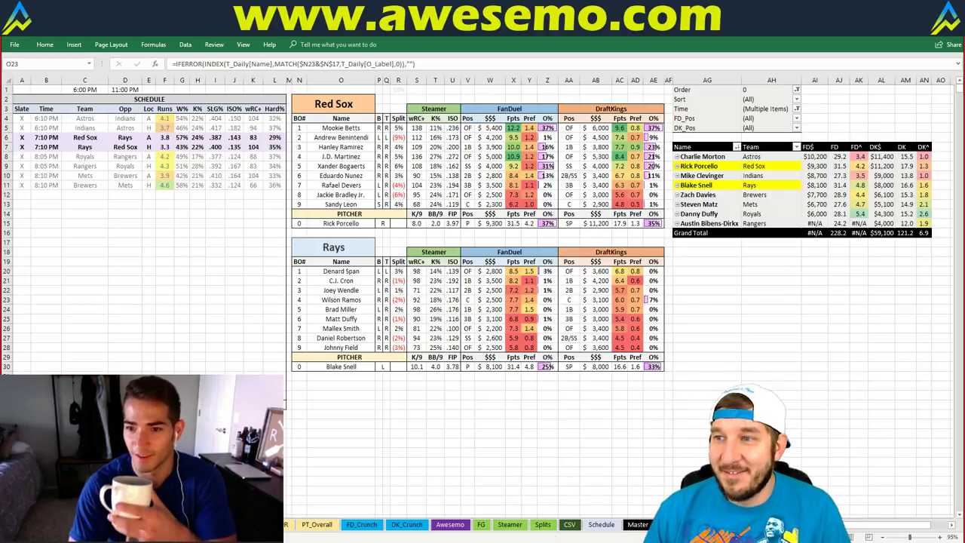
left_click(727, 308)
left_click(736, 285)
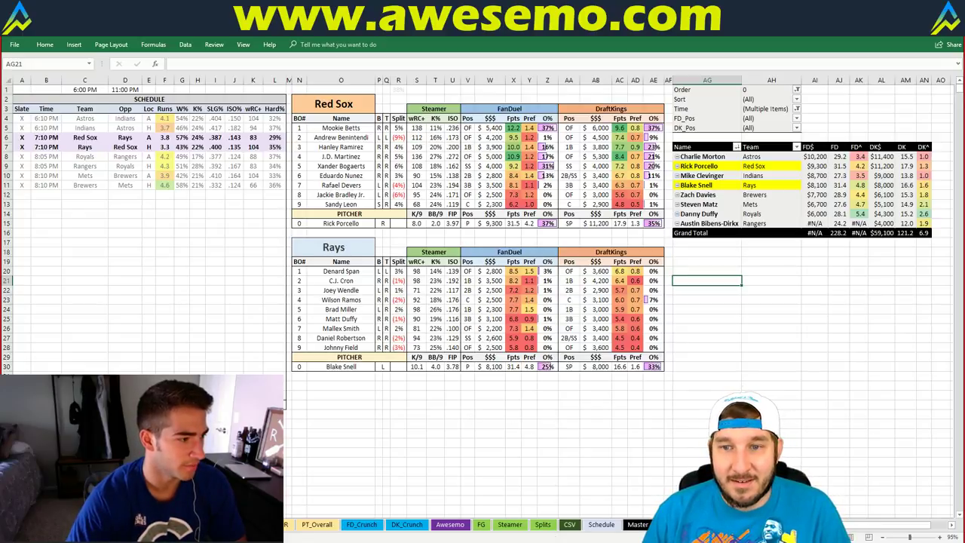
left_click(545, 379)
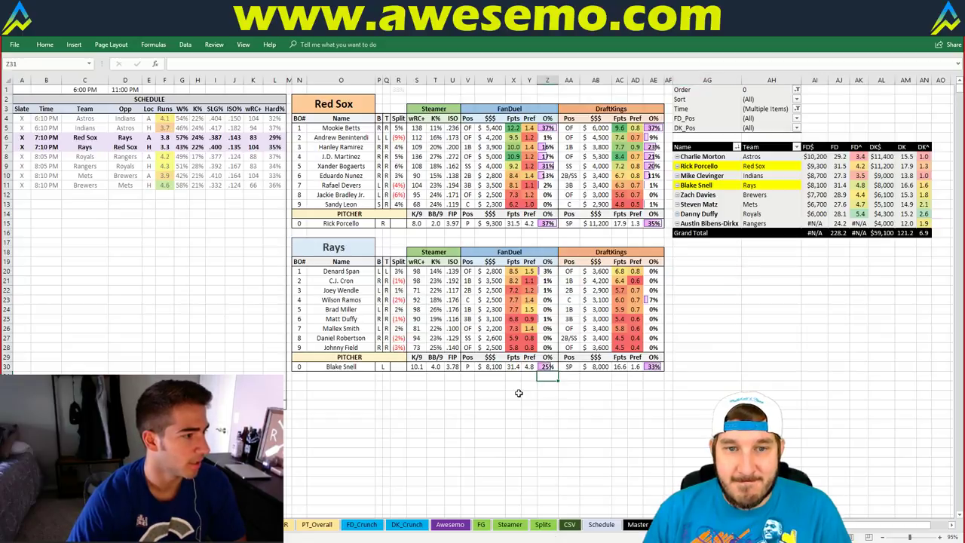
left_click(519, 393)
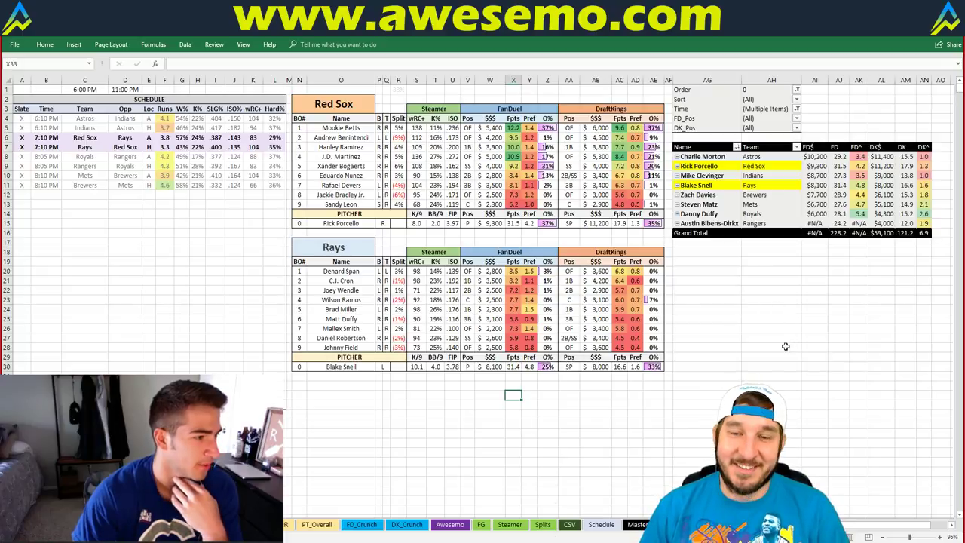
left_click(690, 321)
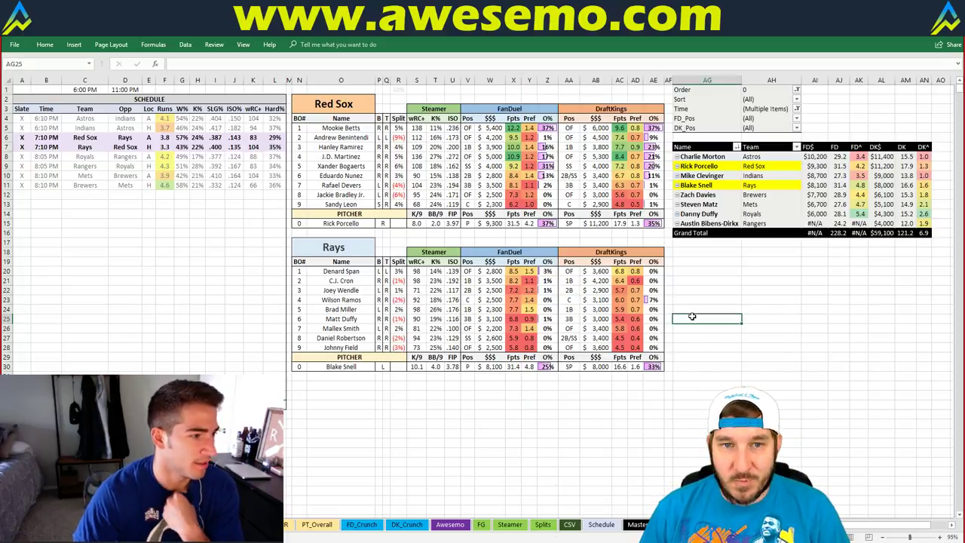
left_click(702, 292)
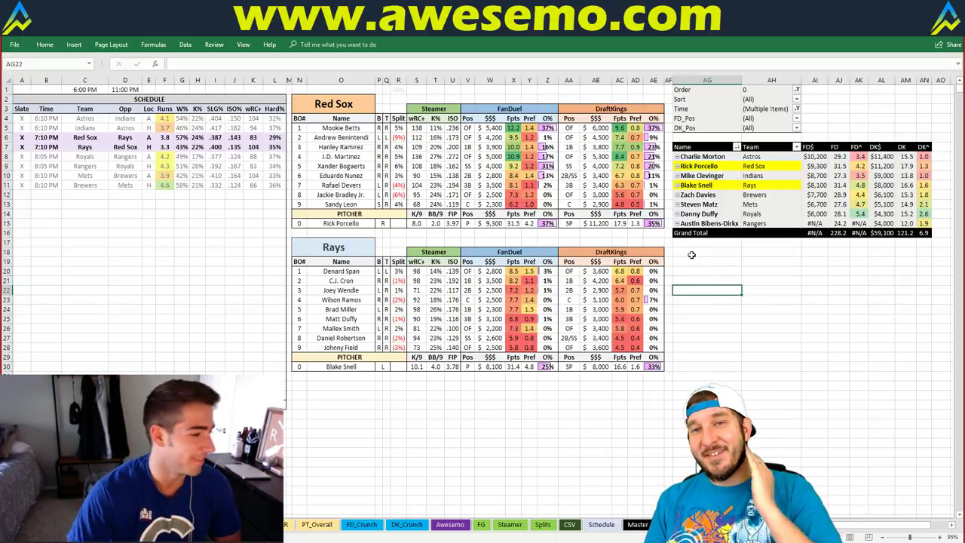
Set the team in the upper matchup heading to Royals.
left_click(324, 102)
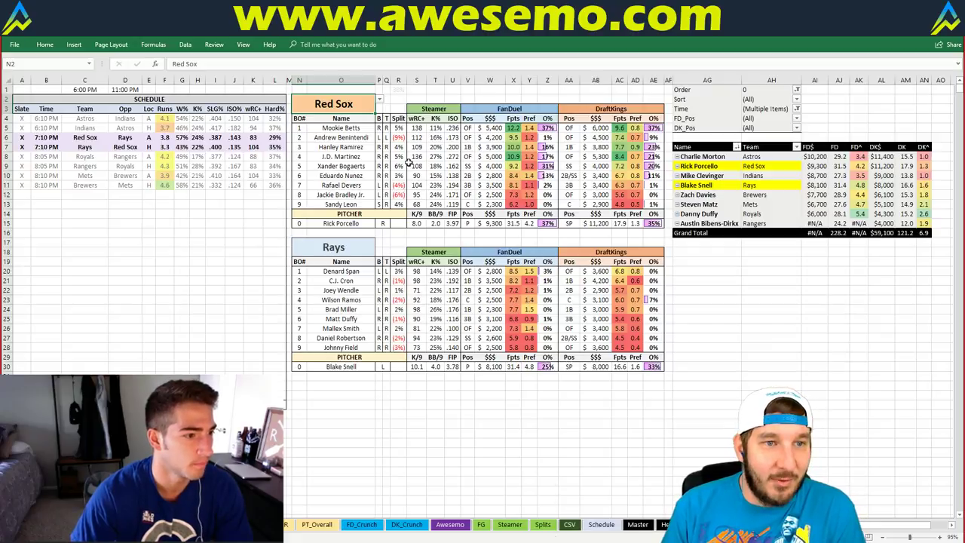
type("Roya")
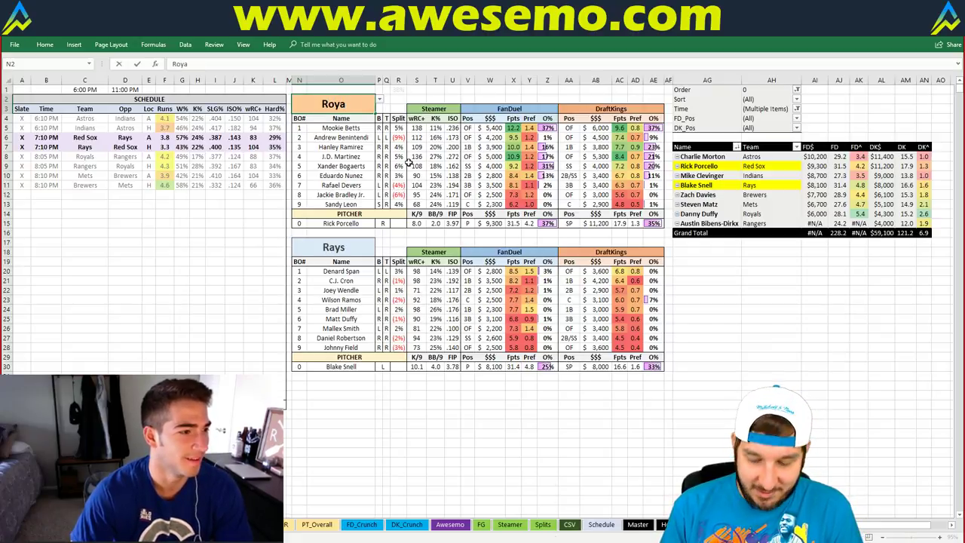
type("ls")
key("Return")
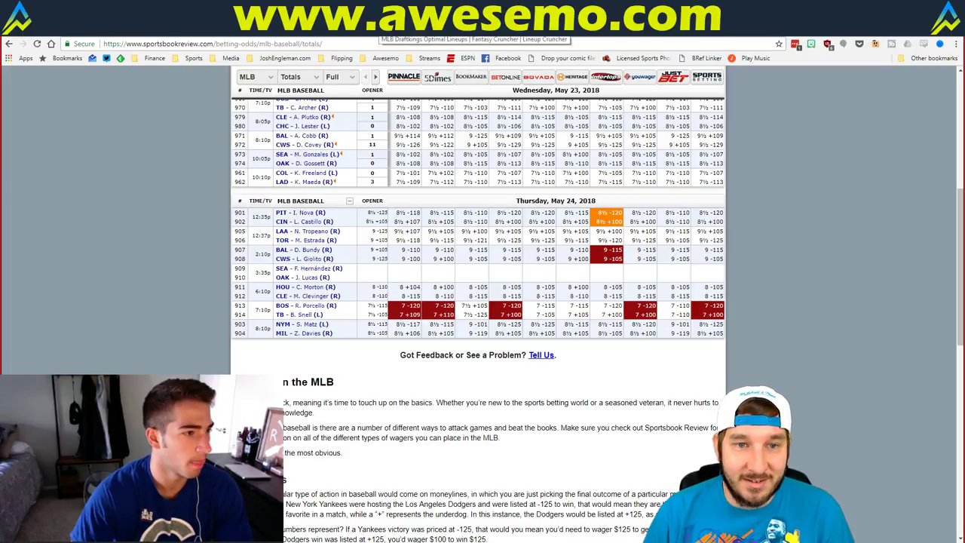
left_click(381, 30)
key("alt+Tab")
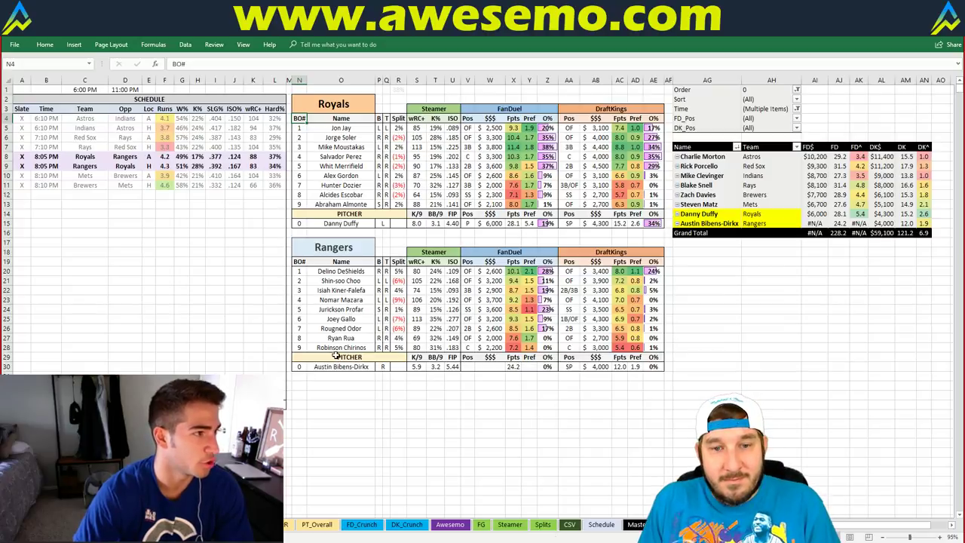
left_click(202, 253)
left_click(218, 225)
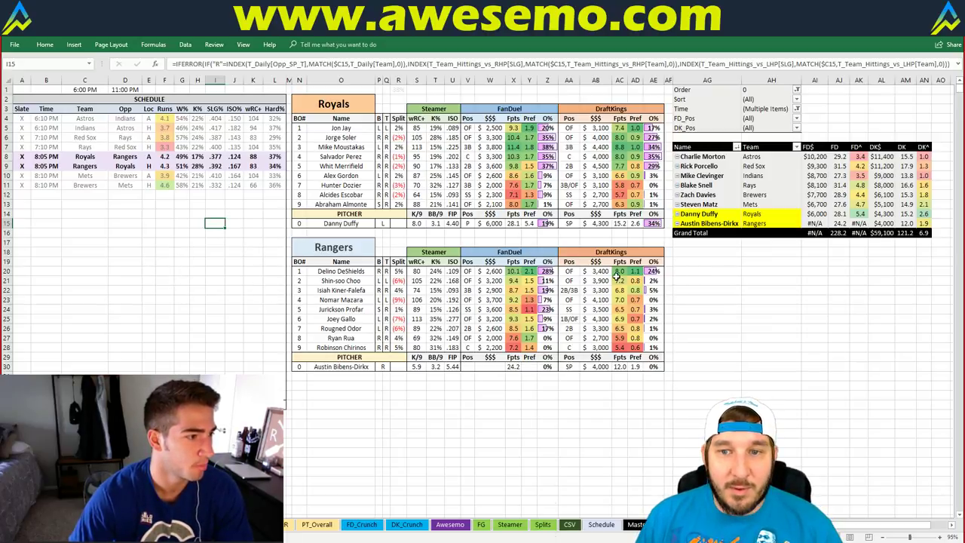
Review the Royals and Rangers matchup, briefly checking both teams' projections and ownership in the team pivot tables.
left_click(673, 292)
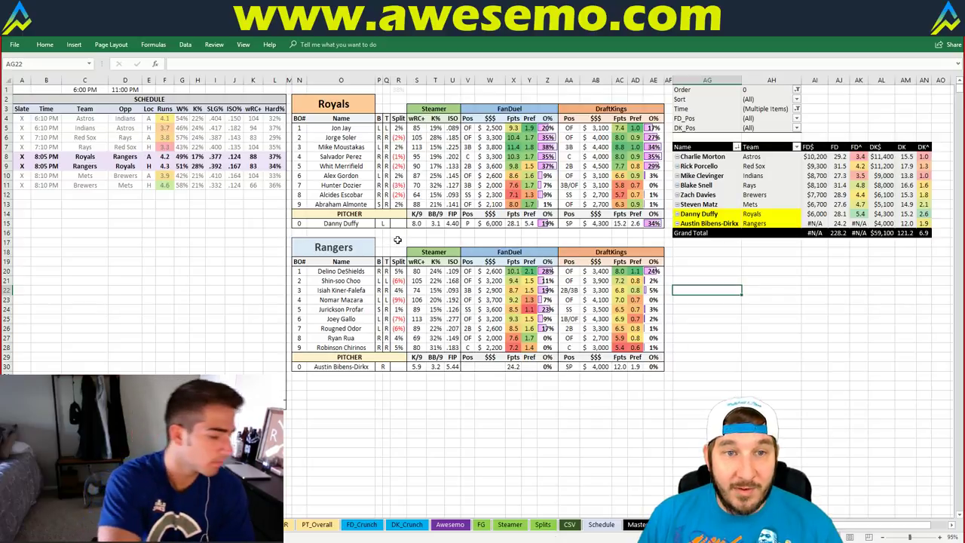
left_click(398, 240)
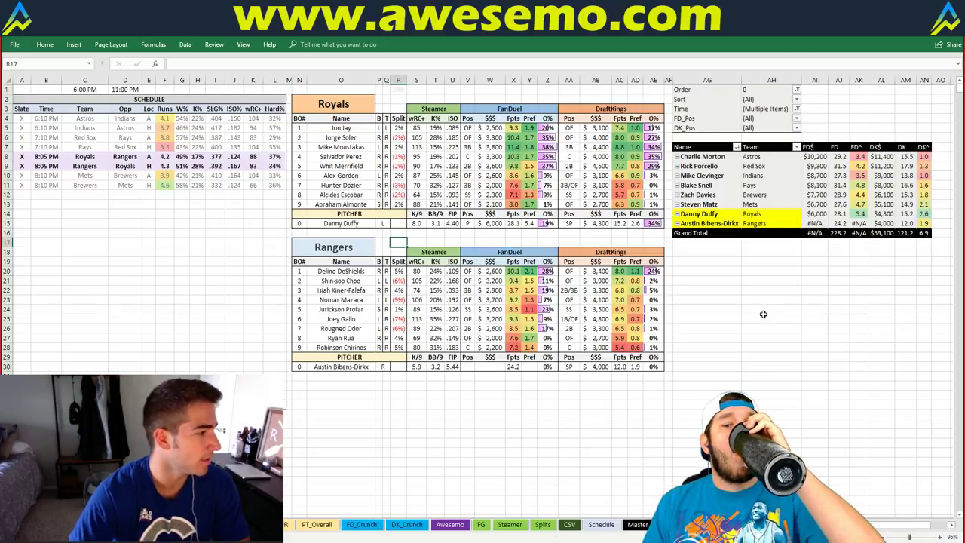
left_click(483, 525)
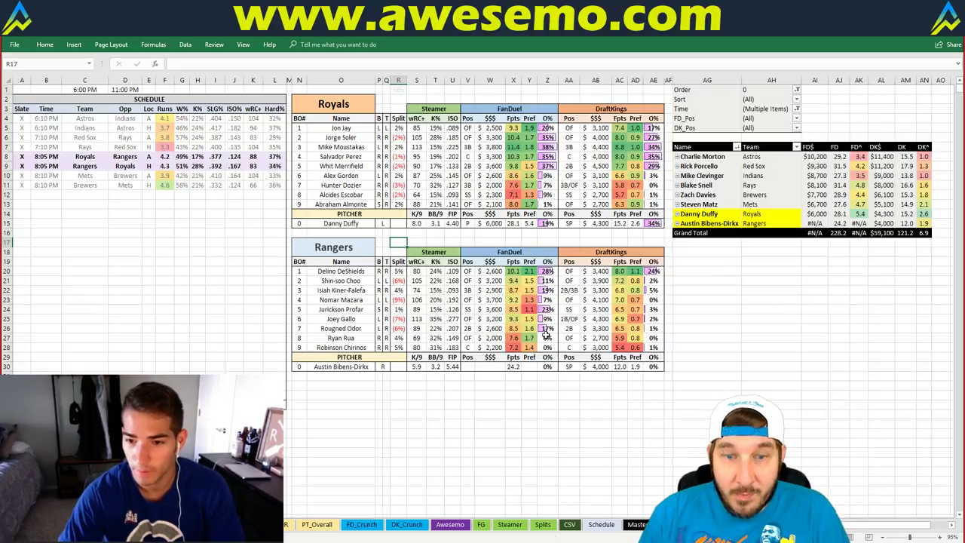
key("ctrl+Page_Up")
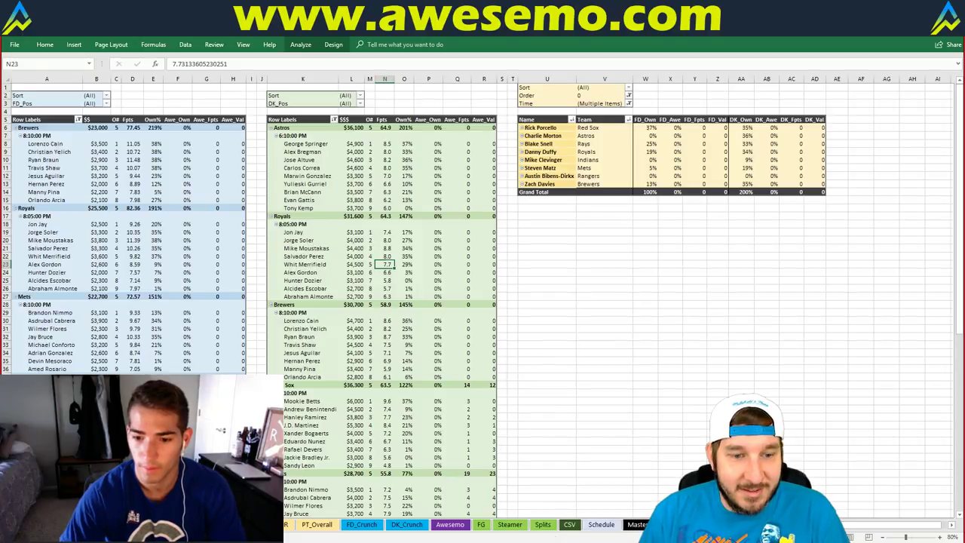
key("ctrl+Page_Up")
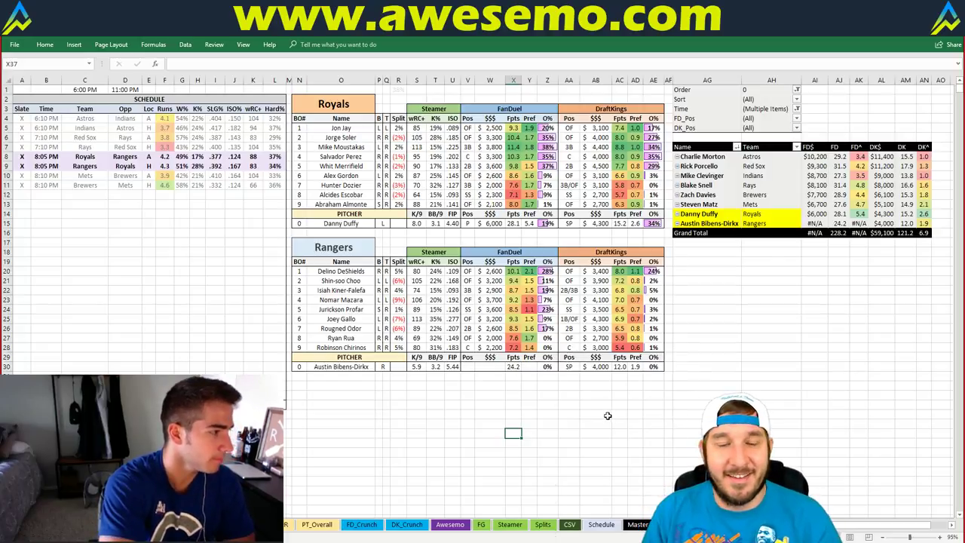
left_click(760, 300)
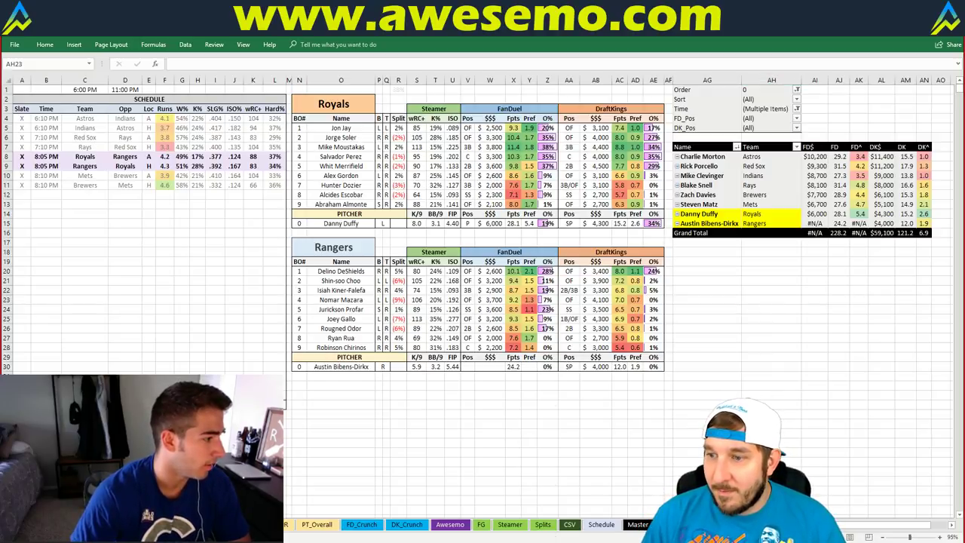
left_click(769, 299)
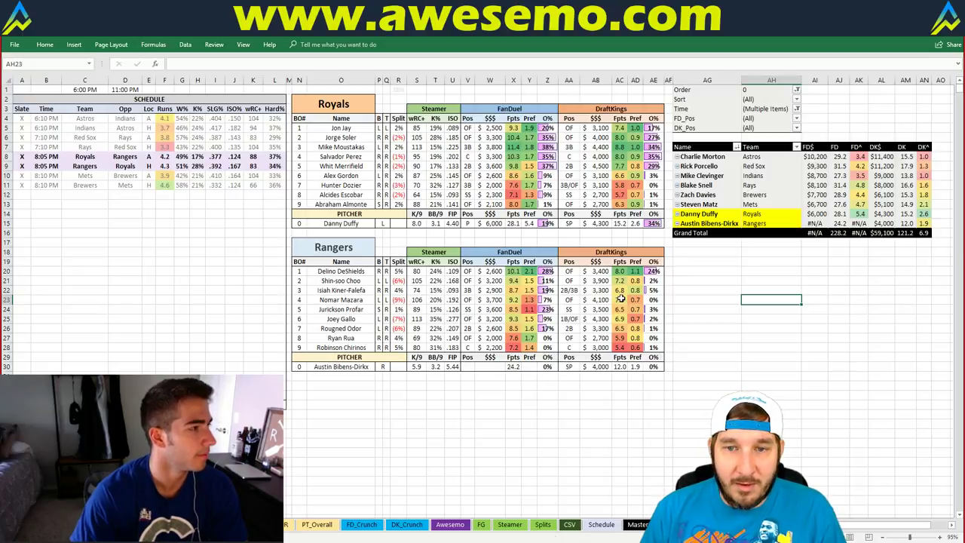
Compare salaries, projected points and ownership across all teams in the FanDuel and DraftKings pivot tables, and return to the Royals and Rangers matchup.
key("ctrl+Page_Down")
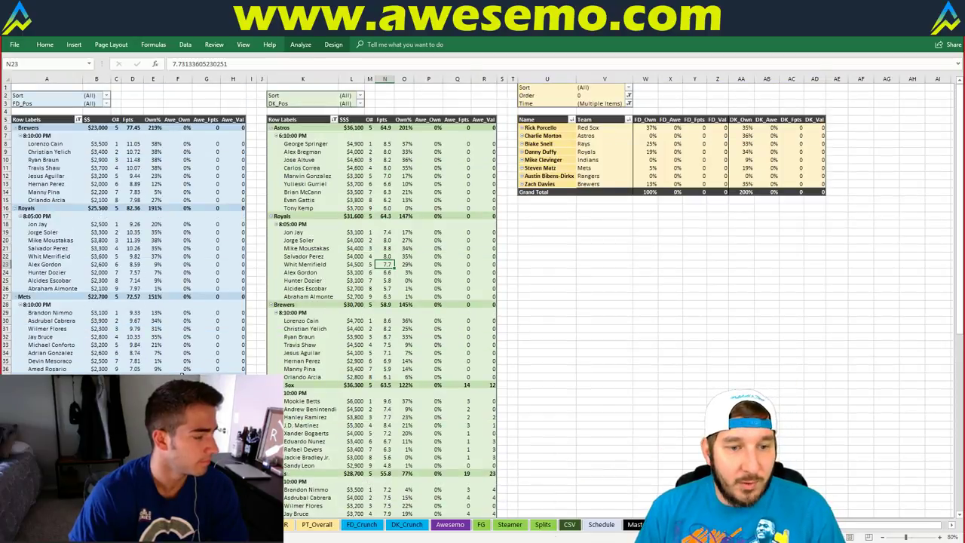
scroll(483, 301, "down", 11)
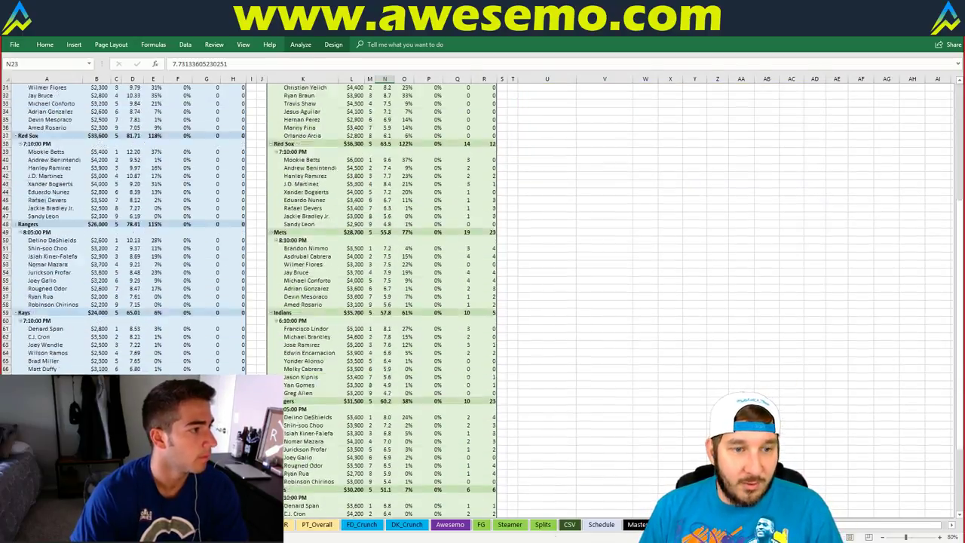
scroll(189, 310, "up", 7)
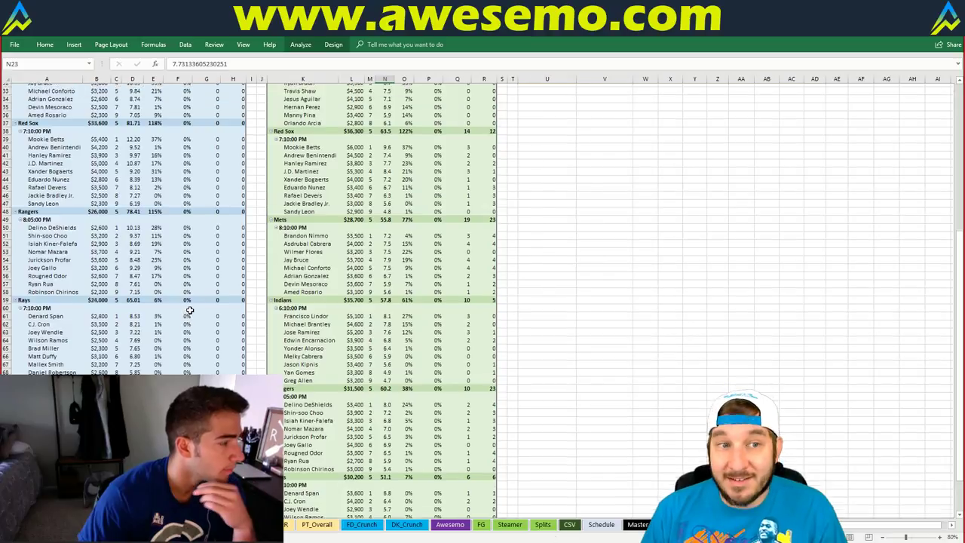
scroll(189, 310, "up", 4)
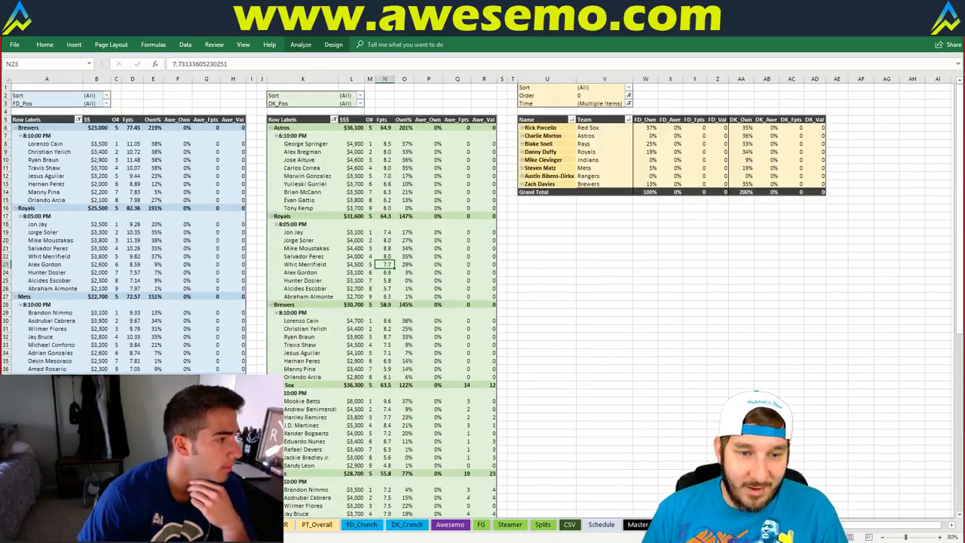
key("ctrl+Page_Down")
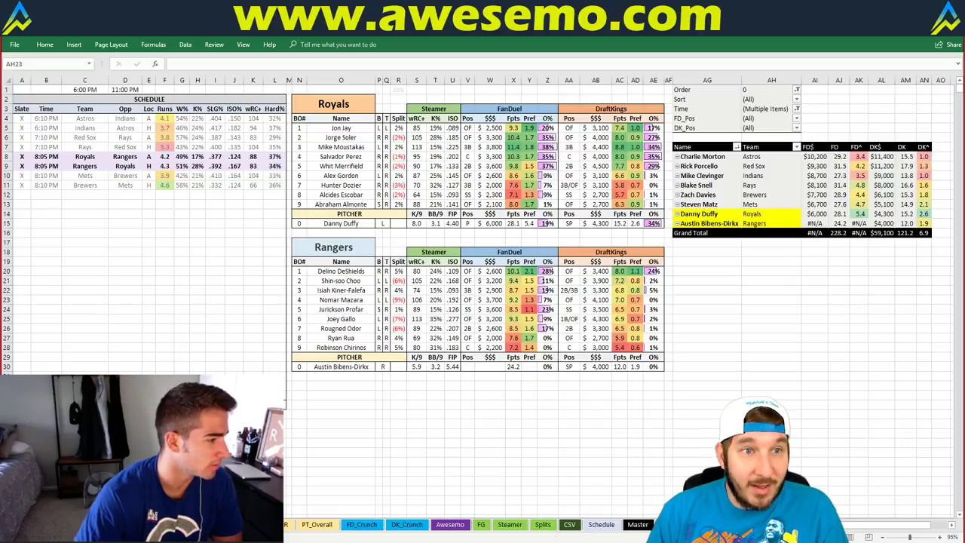
key("ctrl+Page_Up")
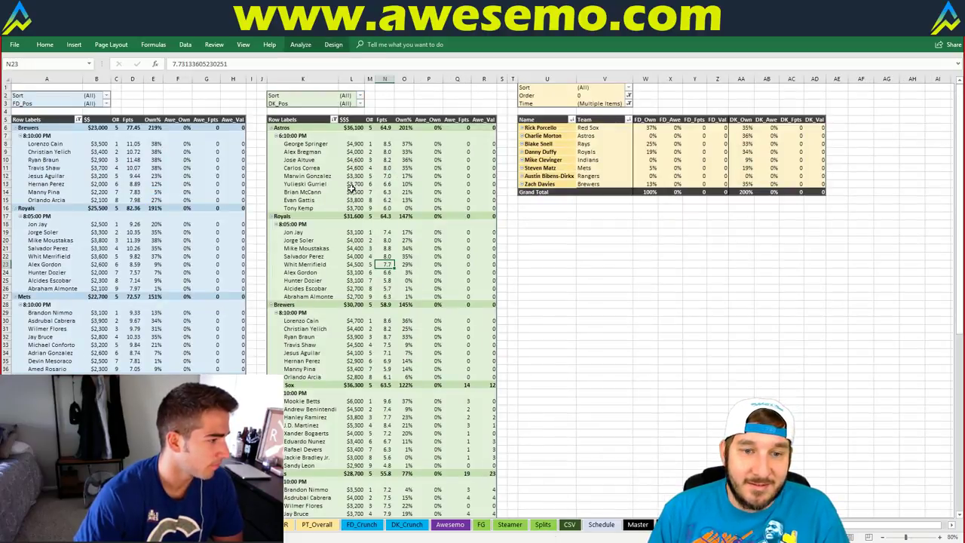
scroll(357, 189, "down", 16)
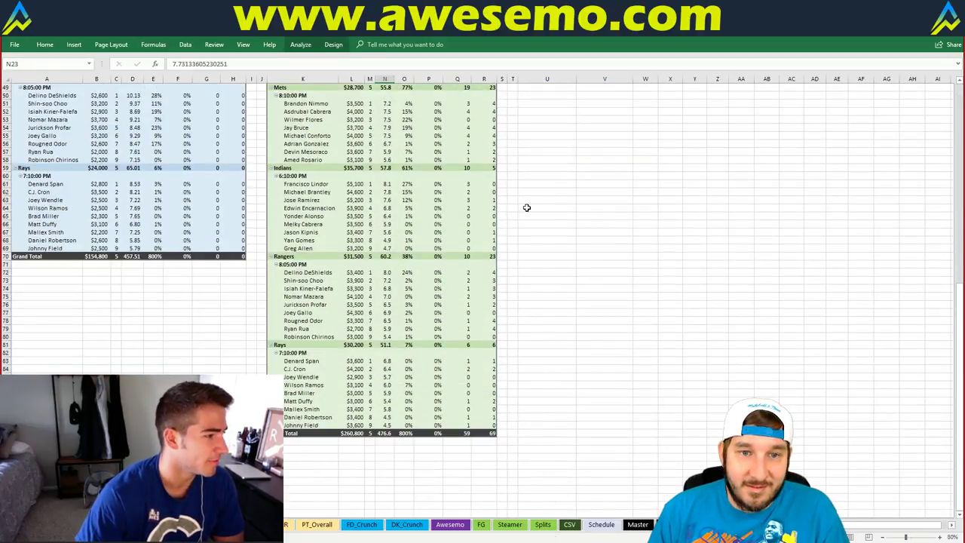
scroll(527, 208, "up", 6)
scroll(497, 240, "down", 3)
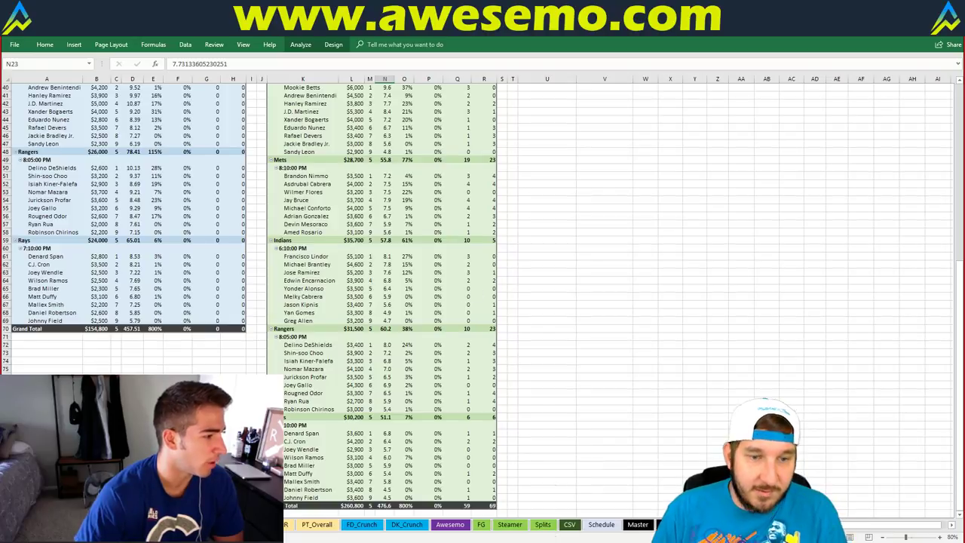
key("ctrl+Page_Down")
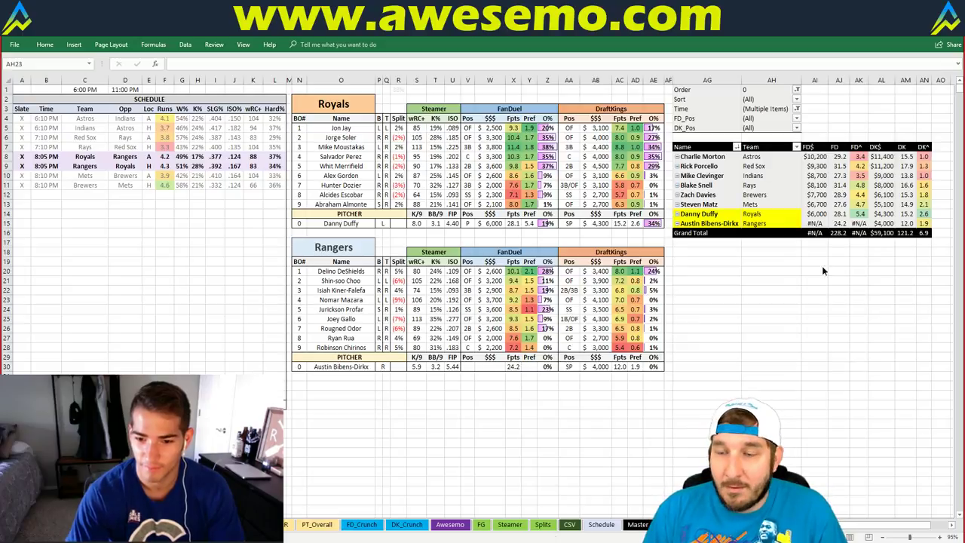
Set the team in the upper matchup heading to Mets.
key("alt+Tab")
left_click(368, 100)
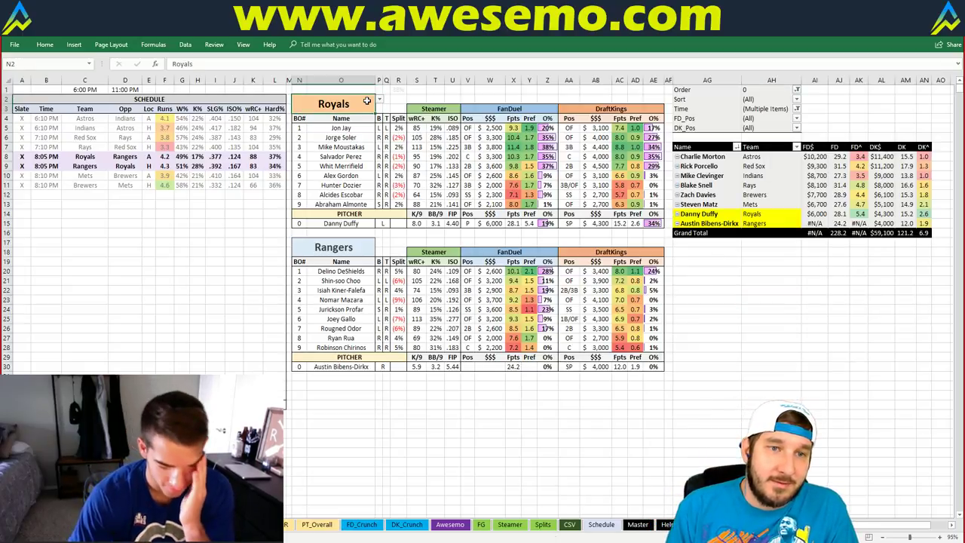
type("Mets")
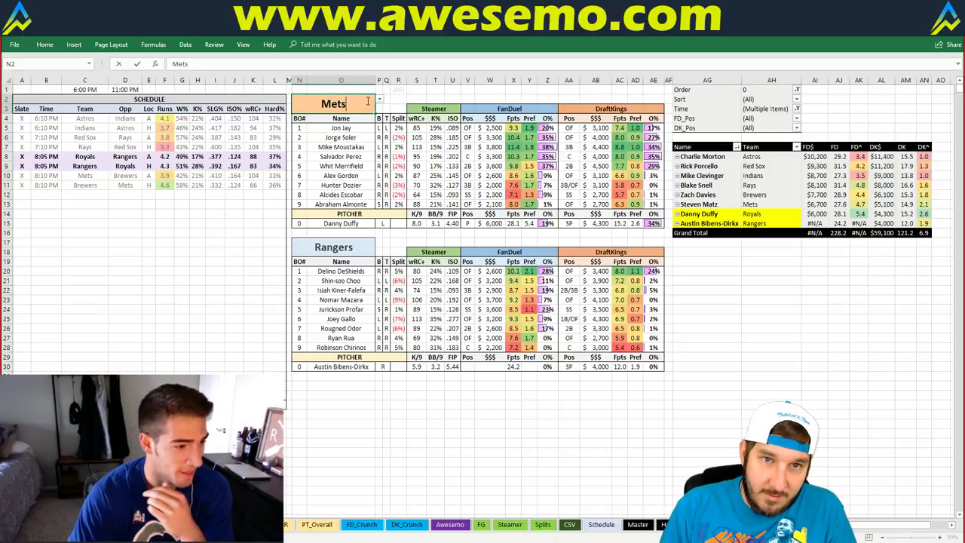
key("Return")
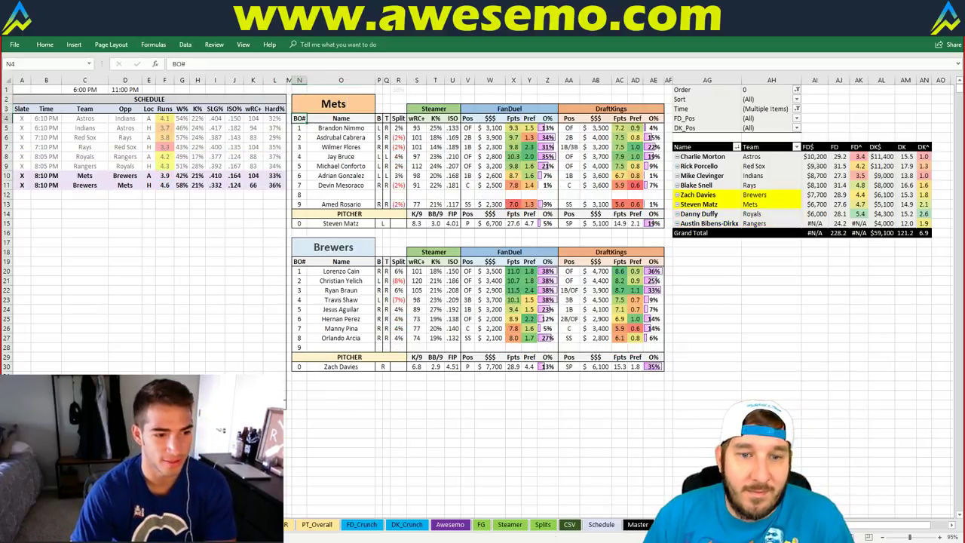
Examine the Mets and Brewers salaries, projections and ownership in the team pivot tables, and return to their matchup.
key("ctrl+Page_Up")
scroll(407, 304, "up", 5)
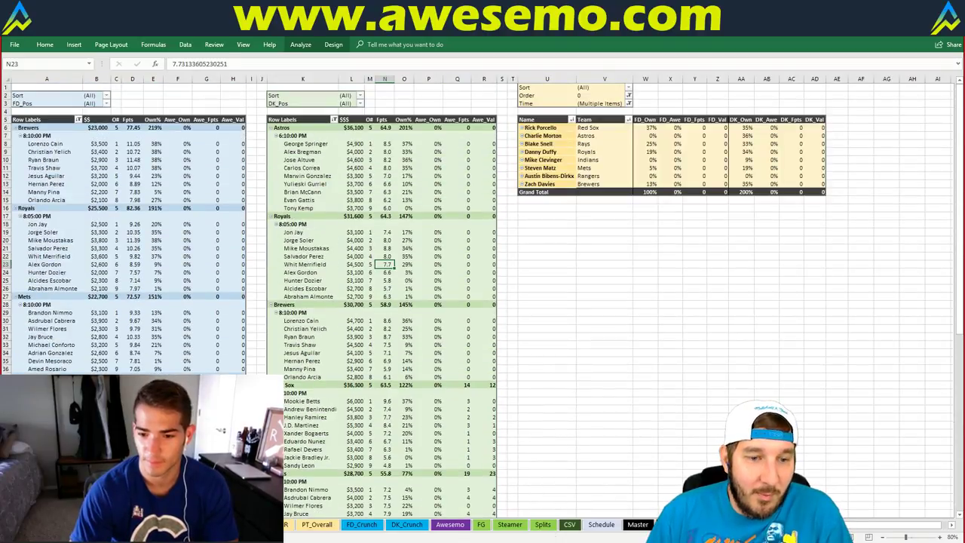
key("ctrl+Page_Down")
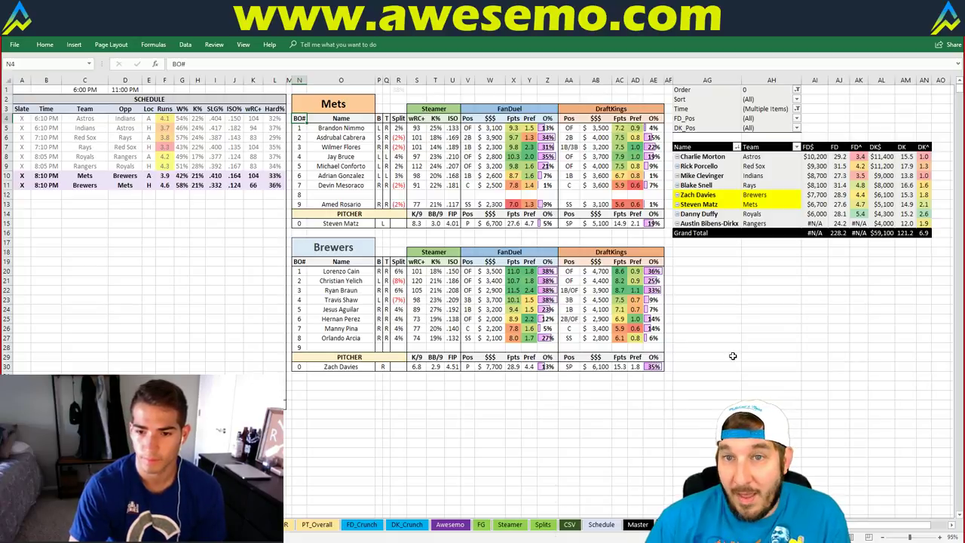
key("ctrl+Page_Up")
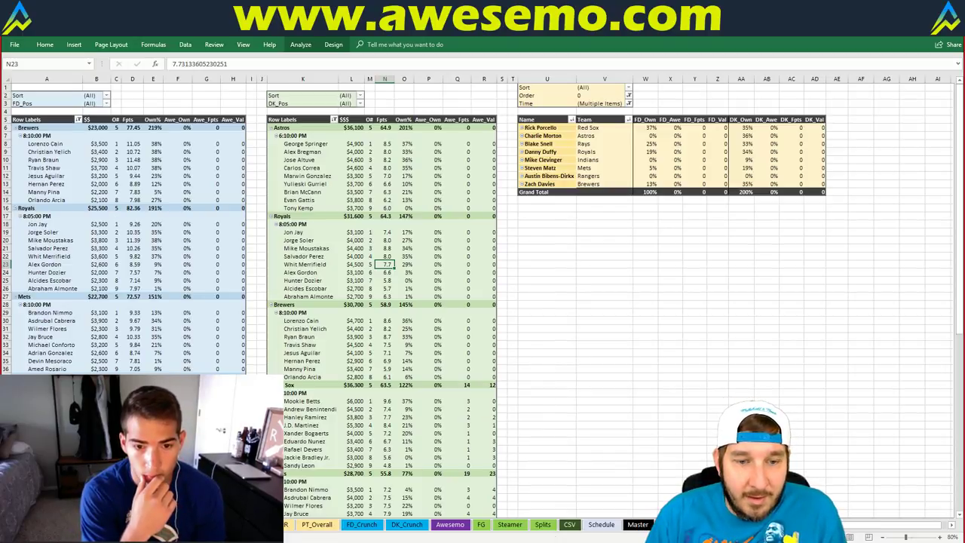
key("ctrl+Page_Down")
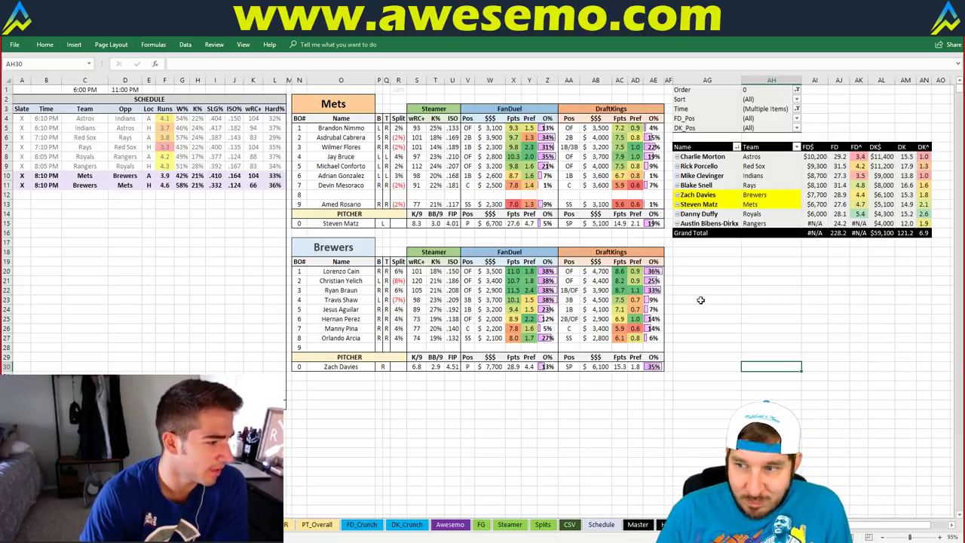
Cross-check the Mets and Brewers matchup against the team pivot tables, and select the FanDuel Fpts cell of the Brewers' ninth batting spot.
left_click(747, 311)
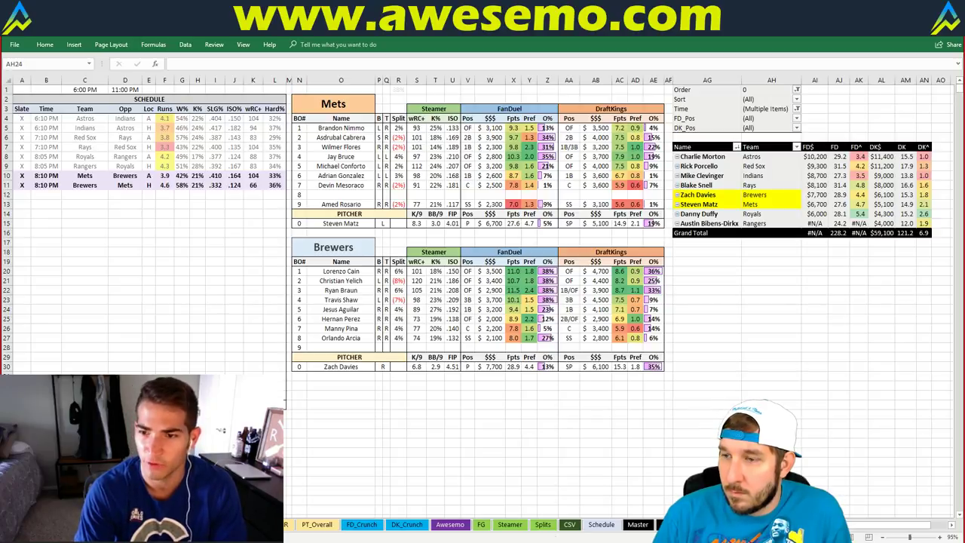
key("alt+Tab")
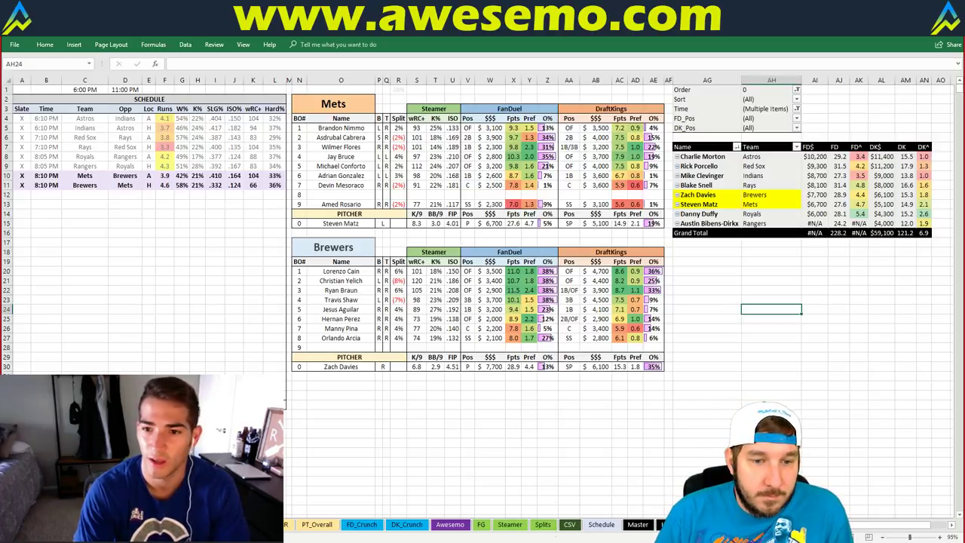
key("ctrl+Page_Up")
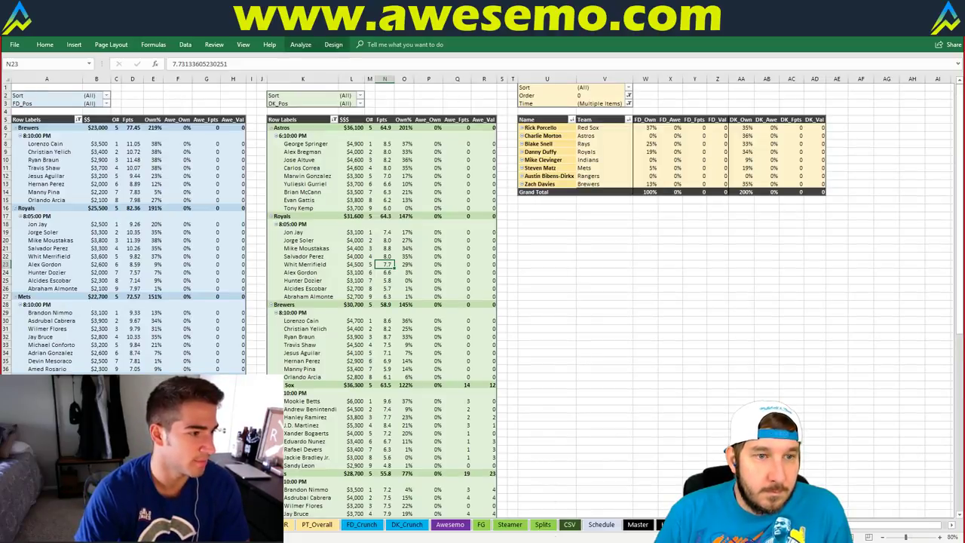
key("ctrl+Page_Down")
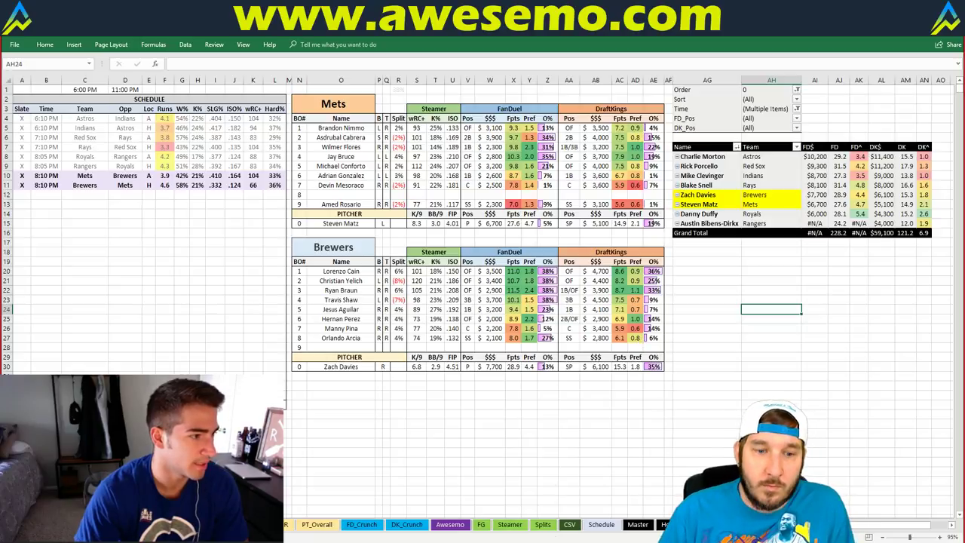
key("ctrl+Page_Down")
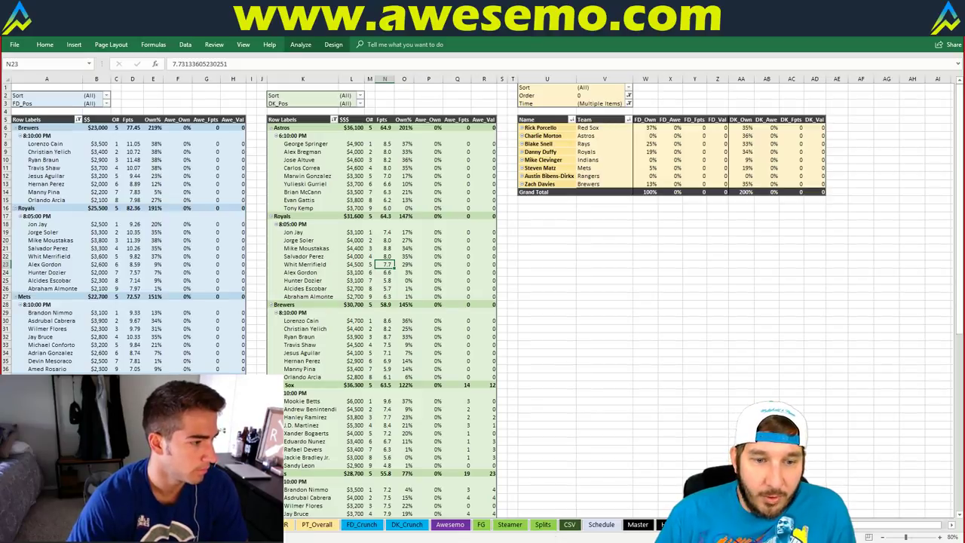
key("ctrl+Page_Up")
left_click(465, 367)
left_click(511, 348)
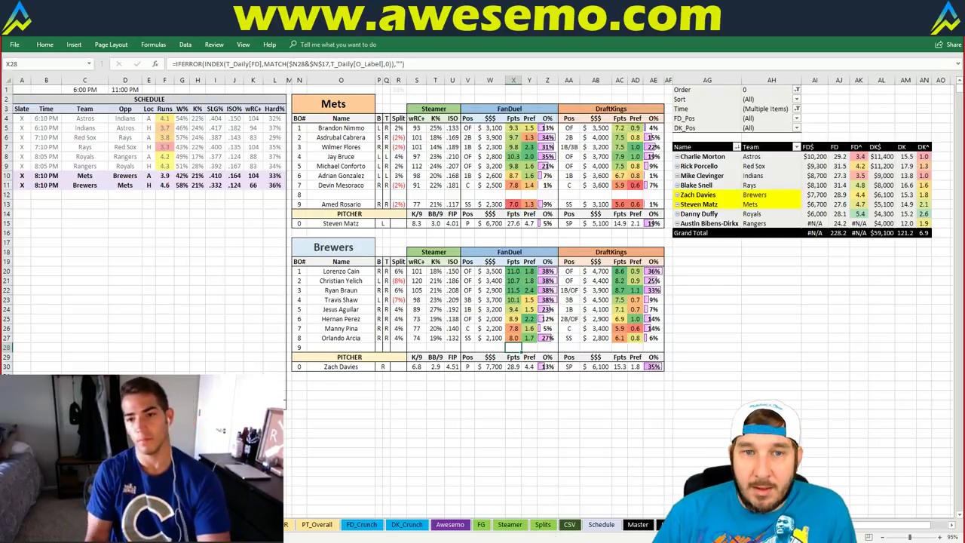
Check the upper teams in the FanDuel and DraftKings pivot tables once more, and go back to the Mets and Brewers matchup.
key("ctrl+Page_Up")
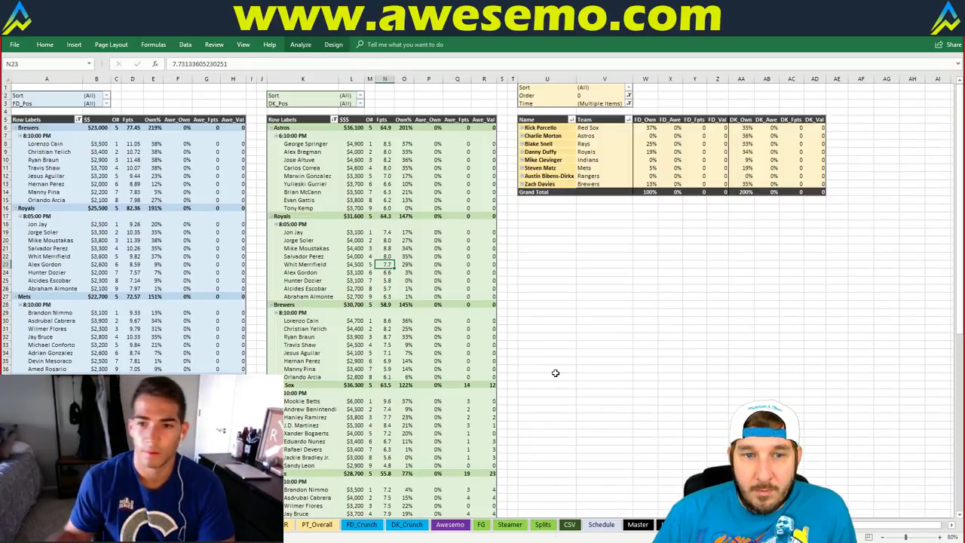
scroll(555, 372, "down", 4)
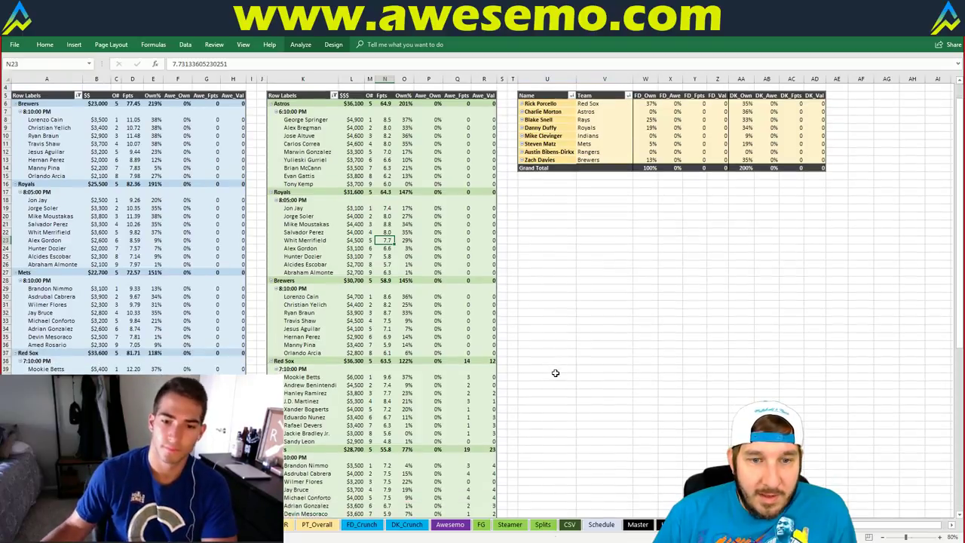
scroll(555, 373, "up", 4)
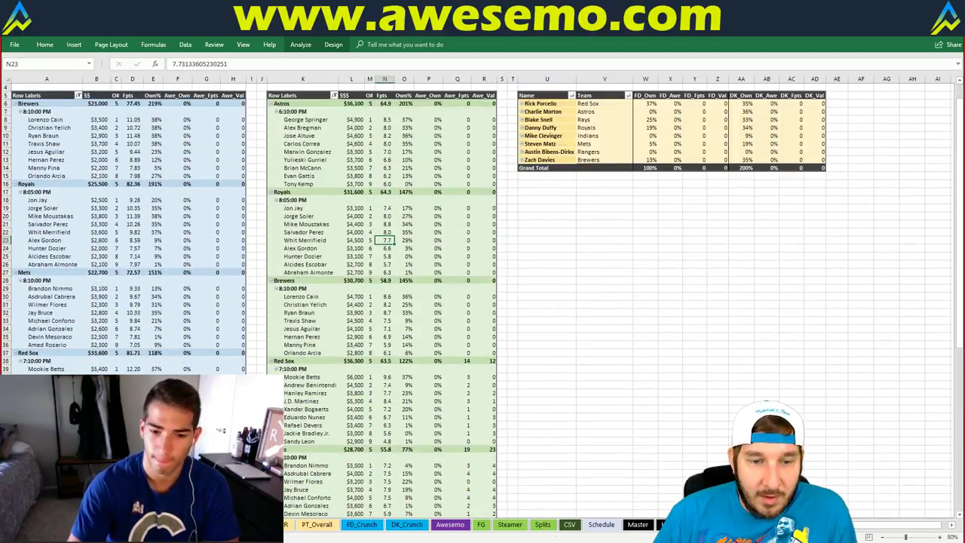
key("ctrl+Page_Down")
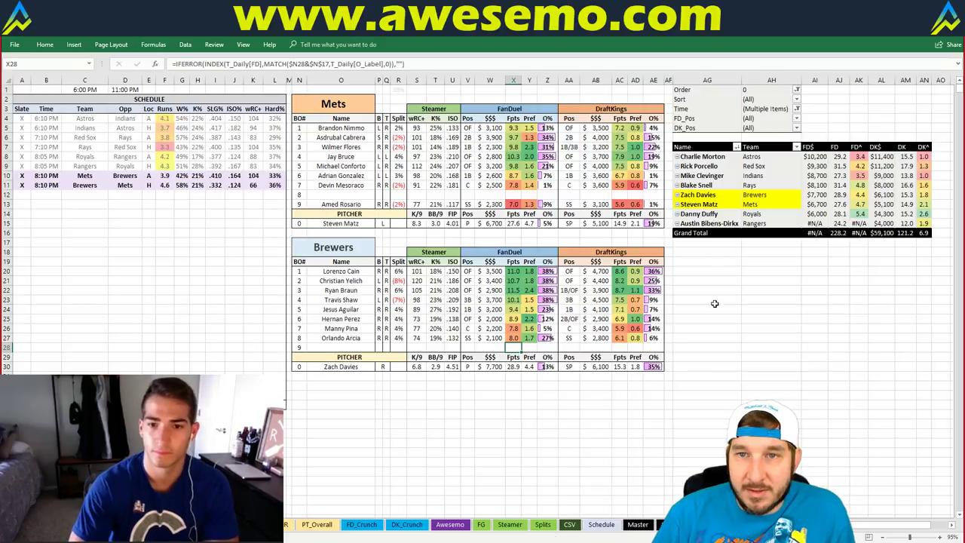
Switch to the browser showing the DraftKings MLB lineups in FantasyCruncher.
scroll(757, 281, "down", 1)
scroll(758, 281, "up", 1)
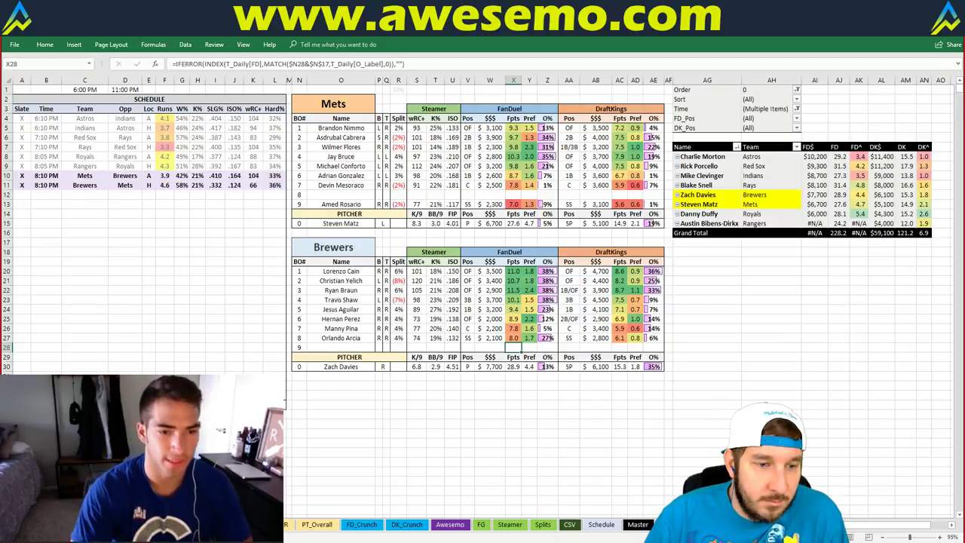
key("alt+Tab")
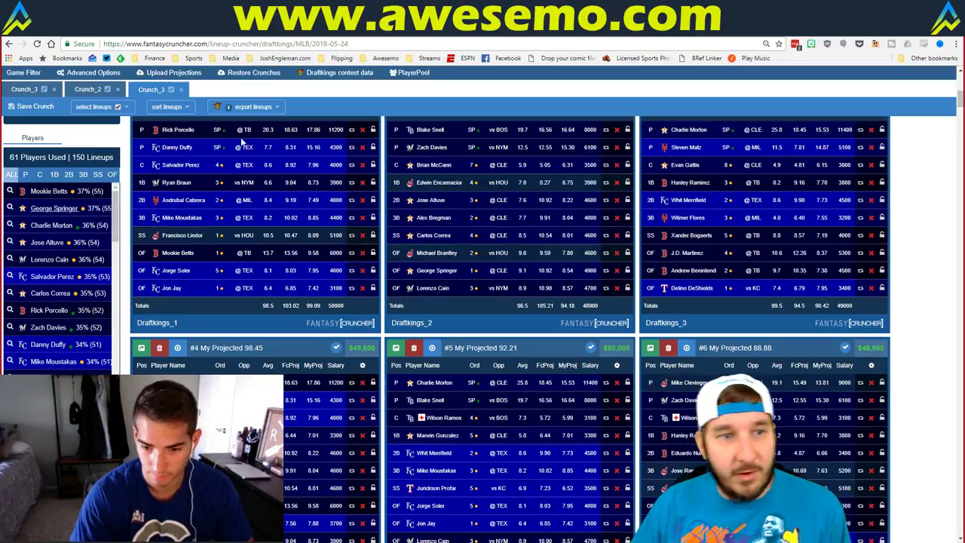
Filter the DraftKings lineups to those pairing pitchers Charlie Morton and Blake Snell, and sort them by My Projected in descending order.
left_click(25, 174)
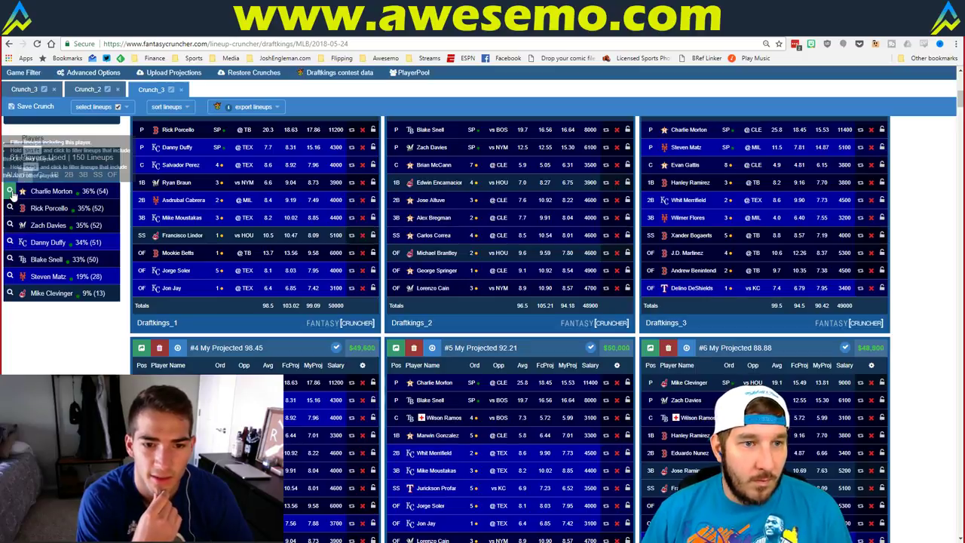
left_click(11, 195)
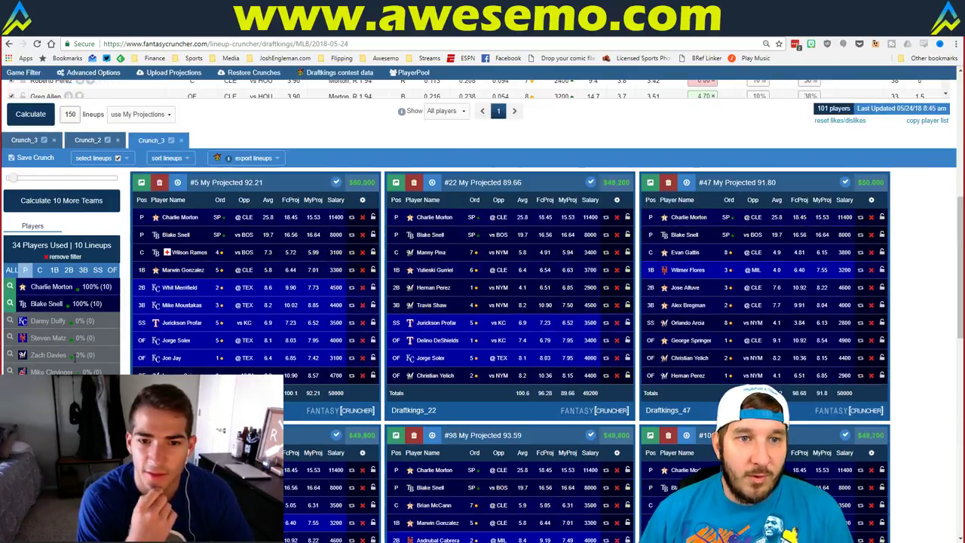
left_click(168, 157)
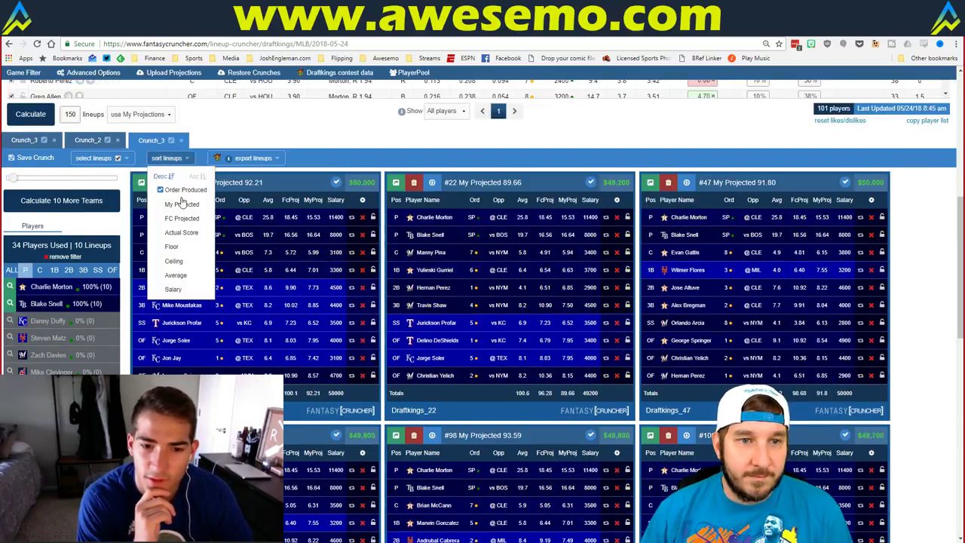
left_click(181, 204)
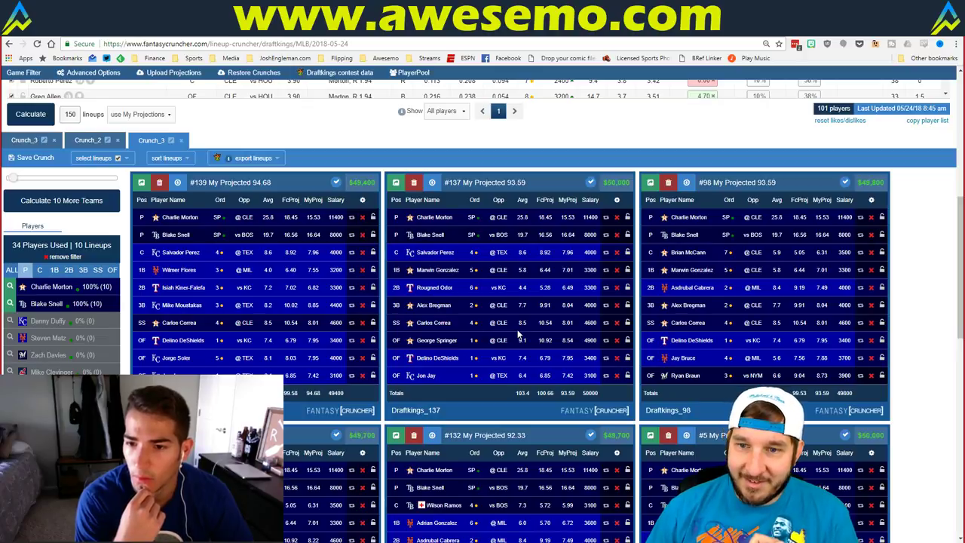
Examine the hitters, salaries and projected totals in the lineups built around Charlie Morton and Blake Snell.
scroll(518, 334, "down", 1)
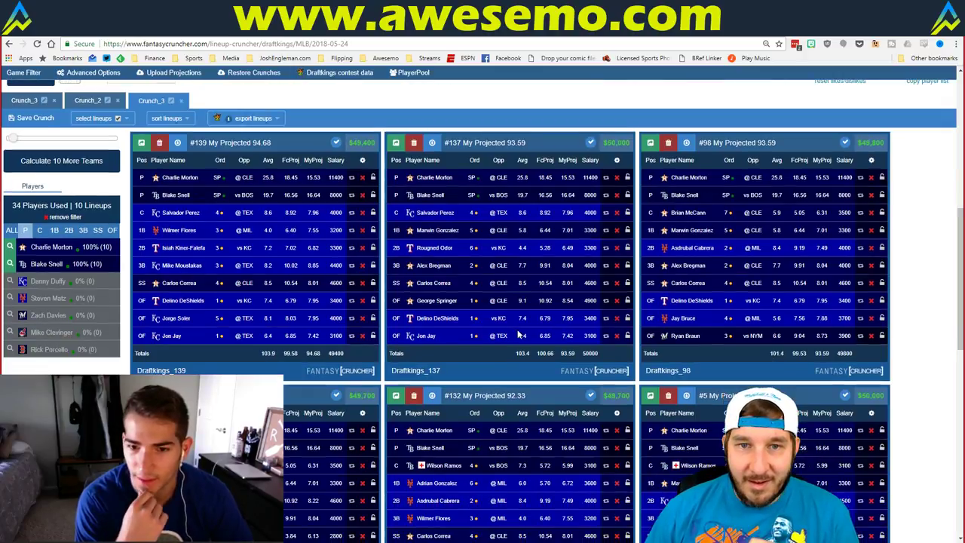
scroll(518, 334, "up", 2)
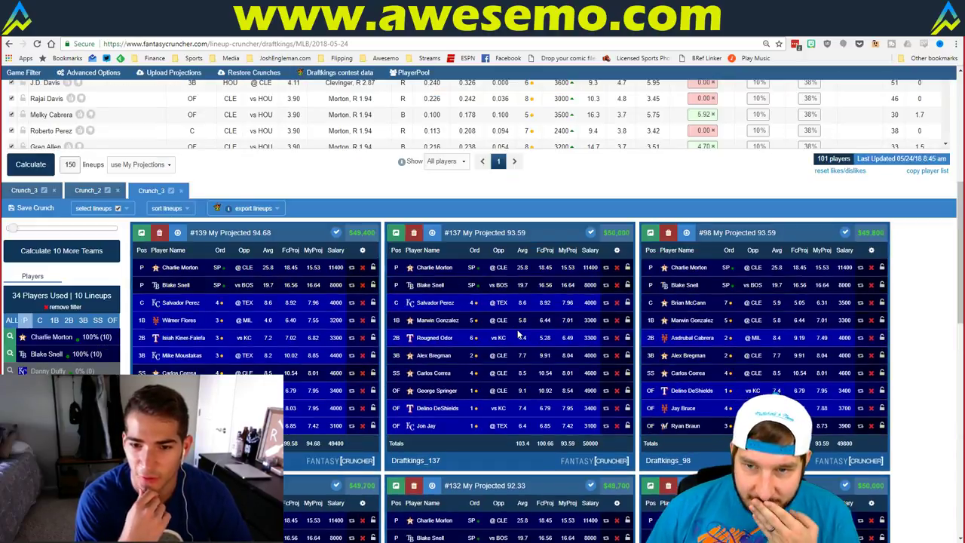
scroll(518, 334, "down", 1)
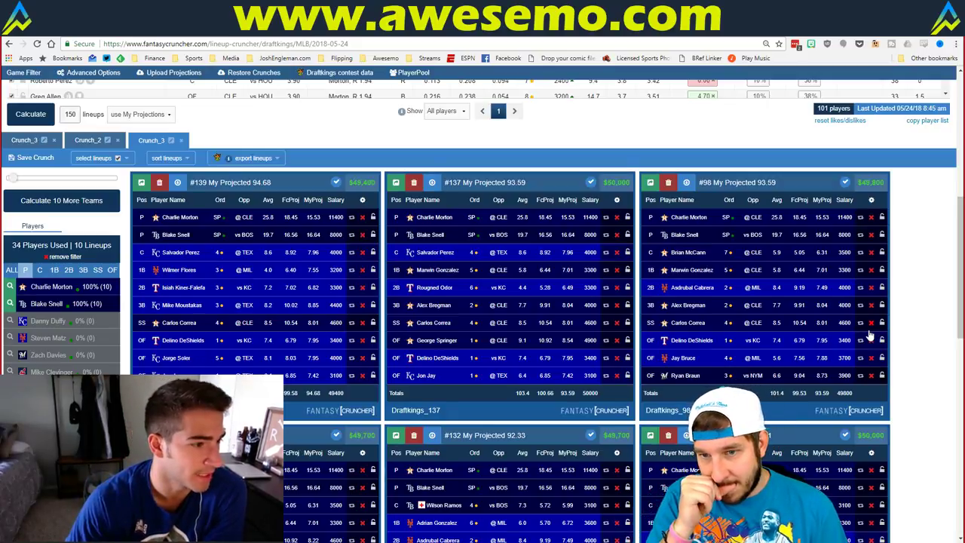
scroll(867, 338, "down", 3)
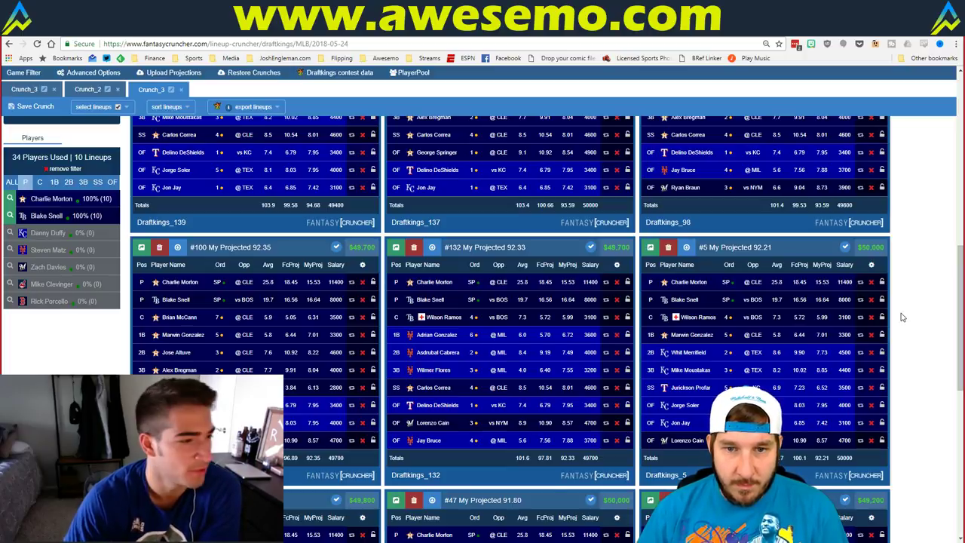
scroll(917, 316, "down", 1)
scroll(918, 317, "down", 3)
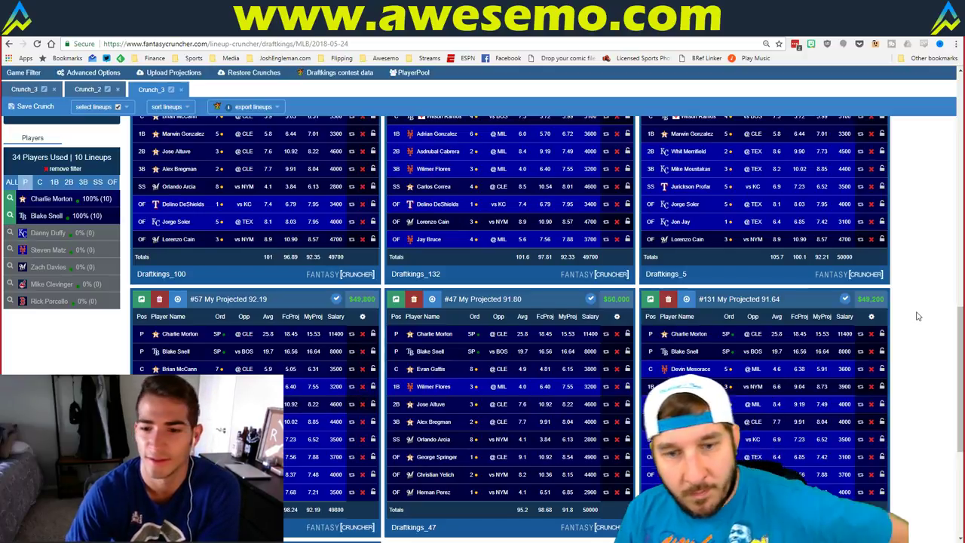
scroll(547, 441, "down", 1)
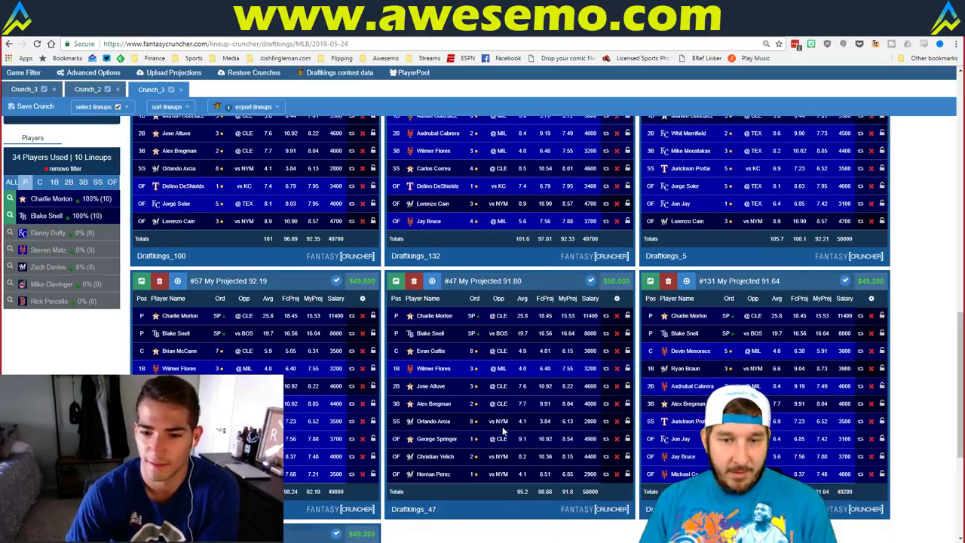
scroll(566, 423, "up", 1)
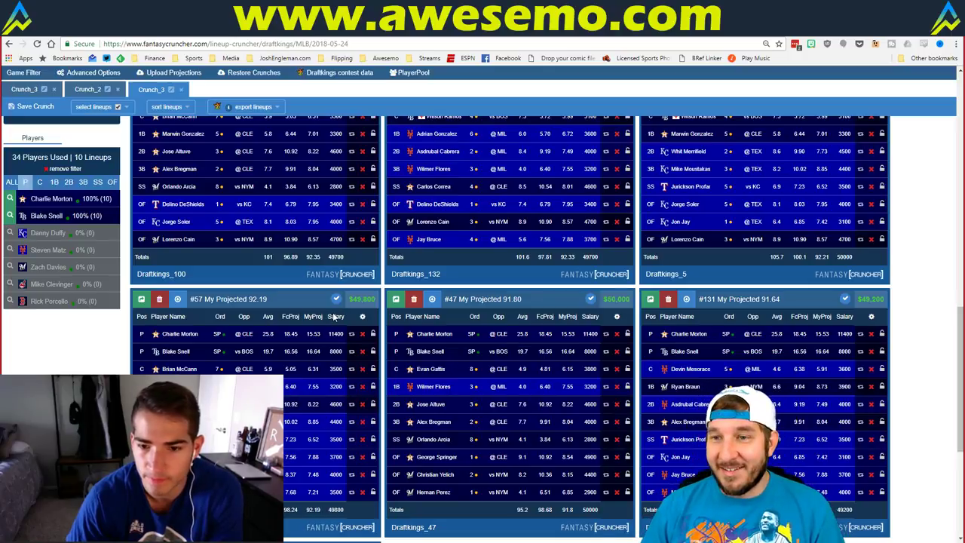
scroll(333, 312, "up", 3)
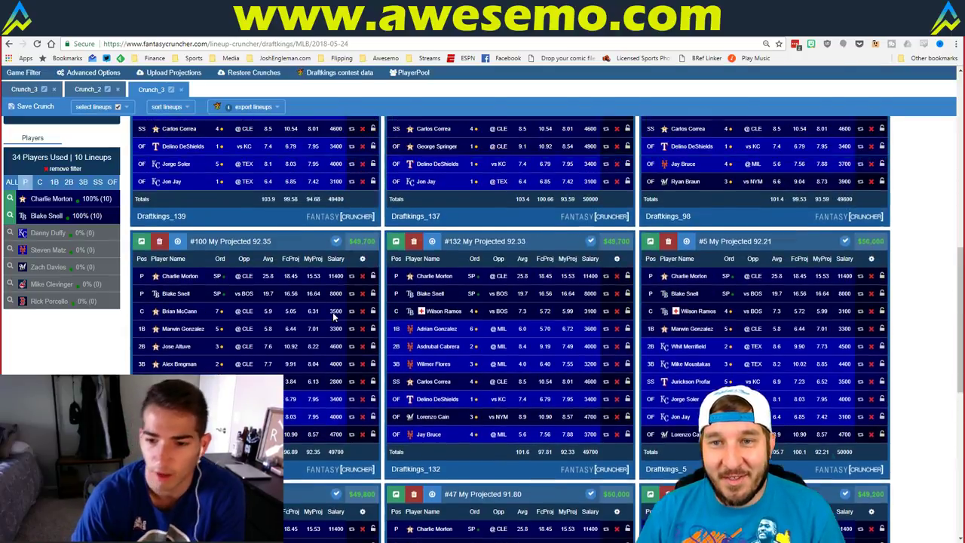
scroll(332, 312, "up", 4)
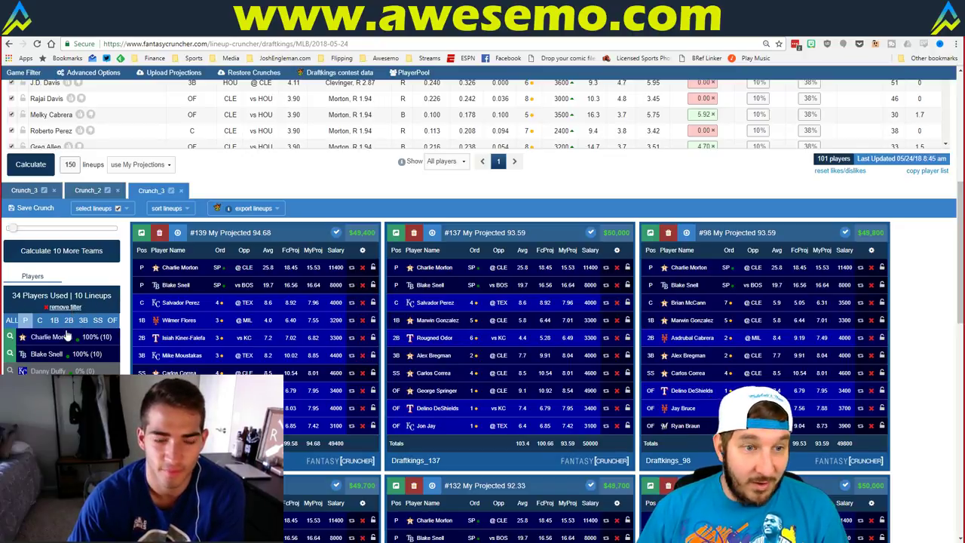
Clear the pitcher filter, lock Rick Porcello, and filter the lineups by Charlie Morton to lock him too.
left_click(62, 309)
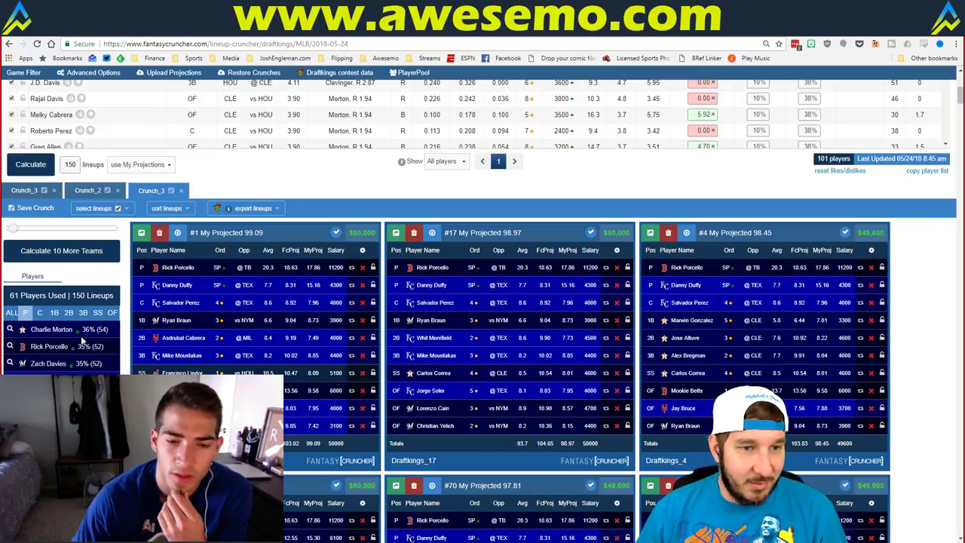
left_click(9, 330)
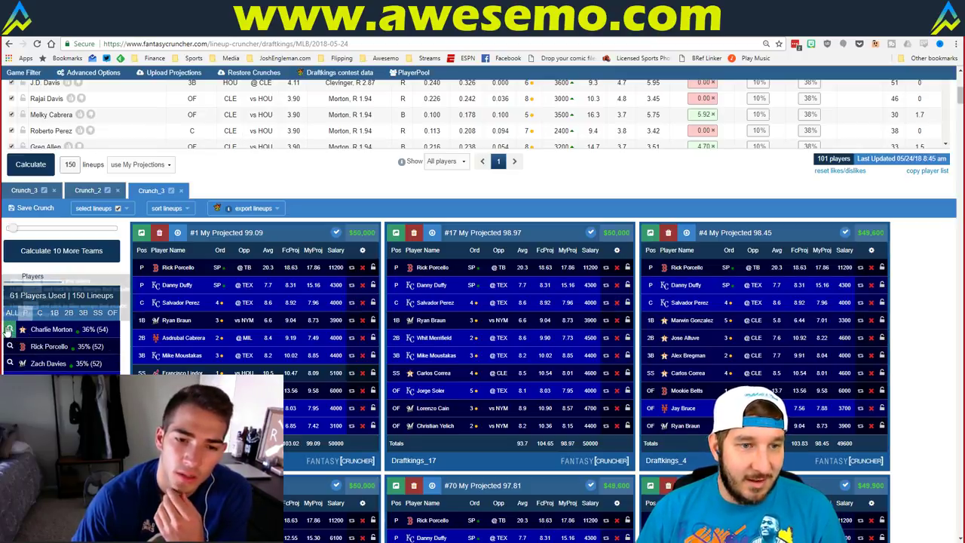
left_click(49, 309)
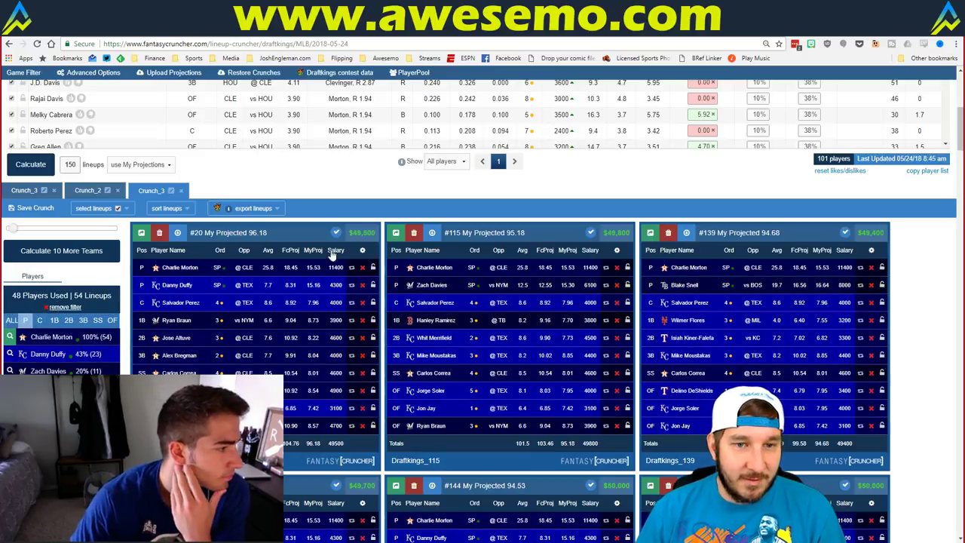
left_click(374, 268)
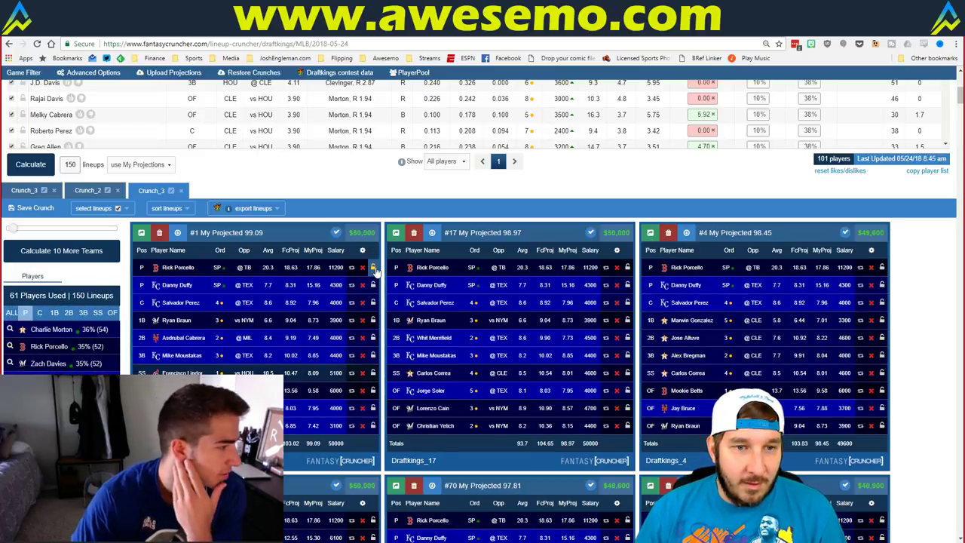
left_click(10, 330)
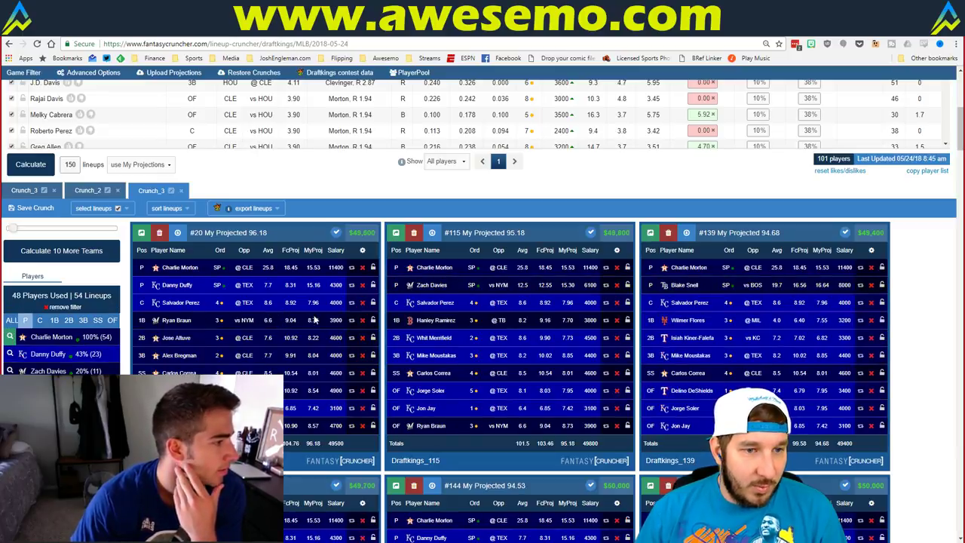
left_click(627, 267)
Calculate 20 new DraftKings lineups with the two locked pitchers, using My Projections.
double_click(71, 164)
type("20")
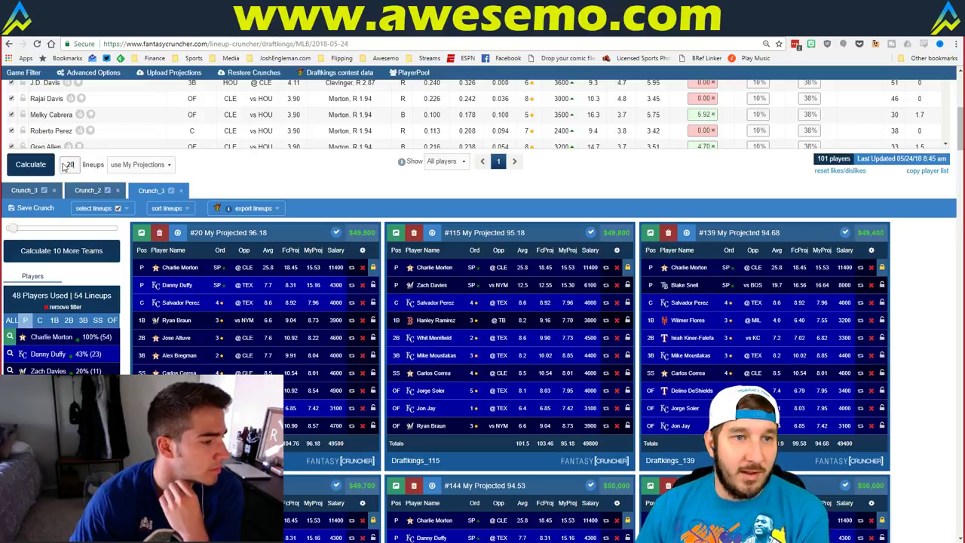
left_click(30, 165)
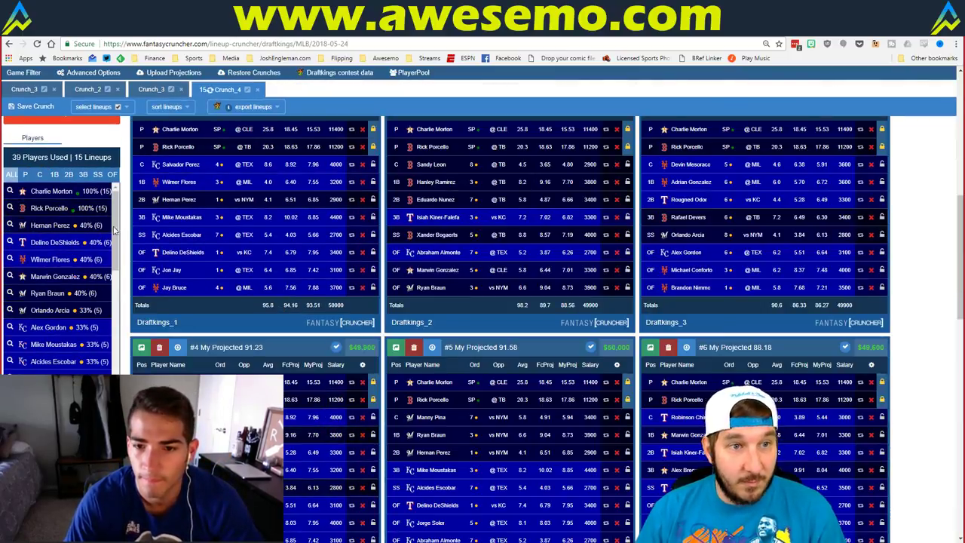
scroll(189, 226, "up", 2)
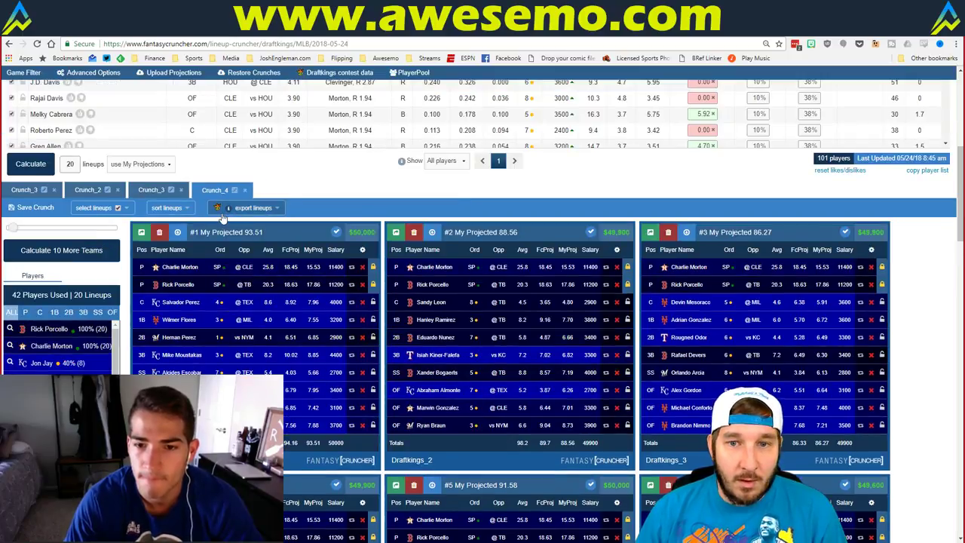
Sort the new Morton and Porcello lineups by My Projected and look through the highest ones.
left_click(168, 208)
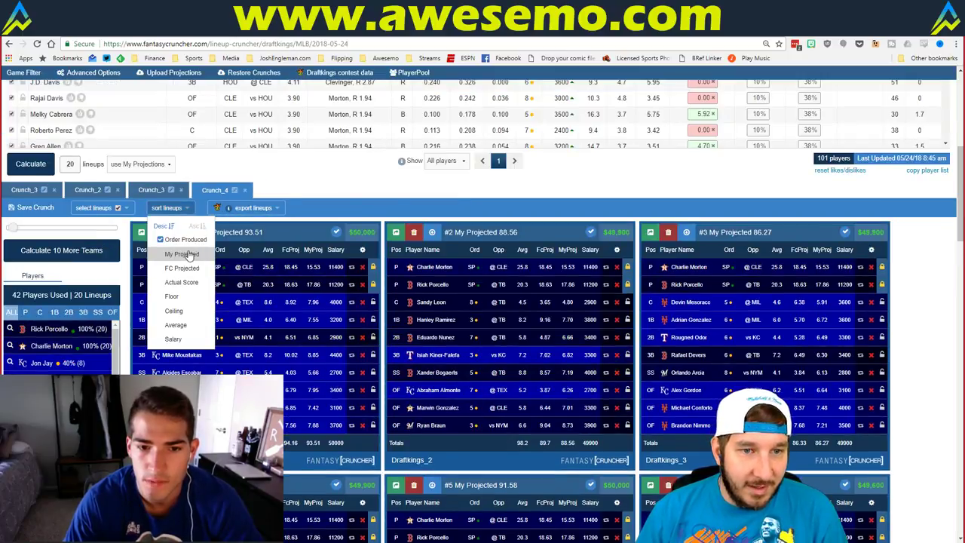
left_click(184, 254)
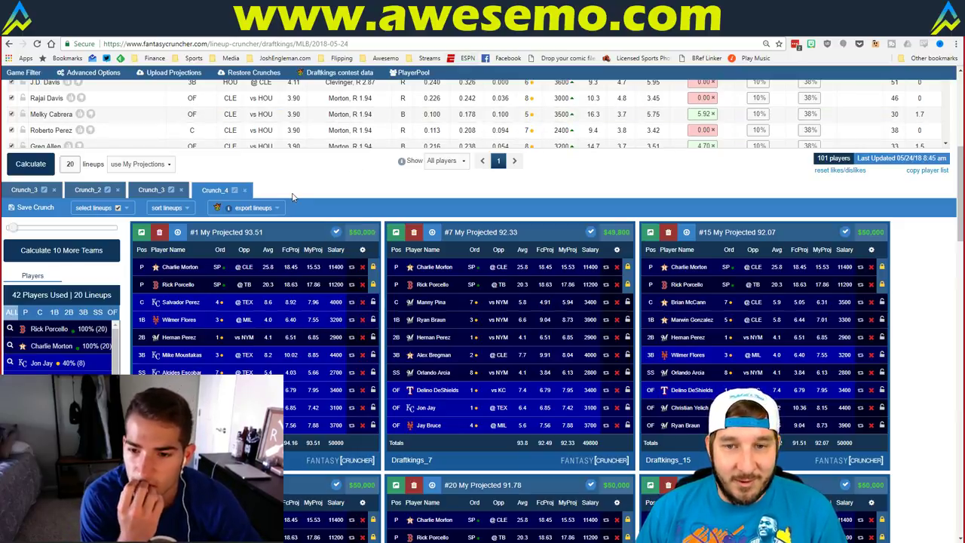
scroll(304, 194, "down", 2)
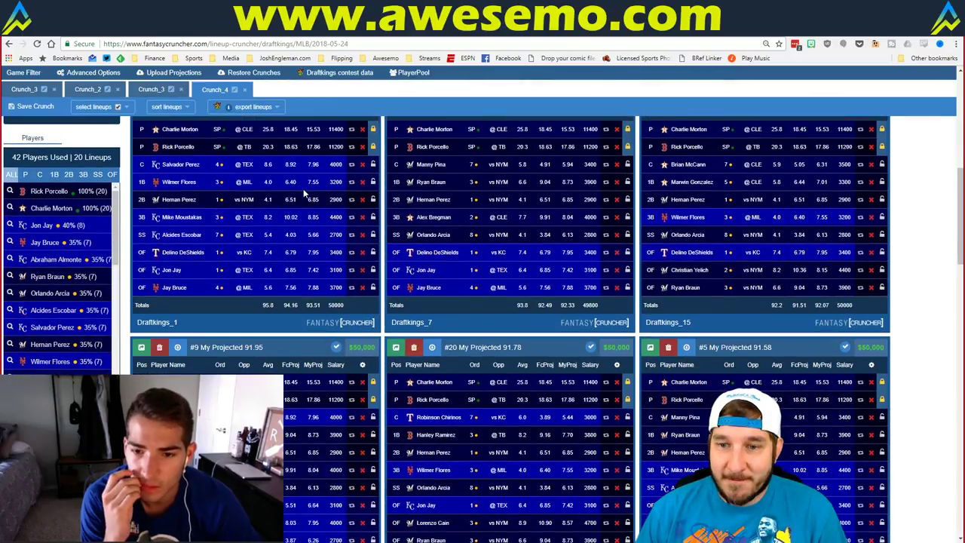
scroll(304, 194, "down", 1)
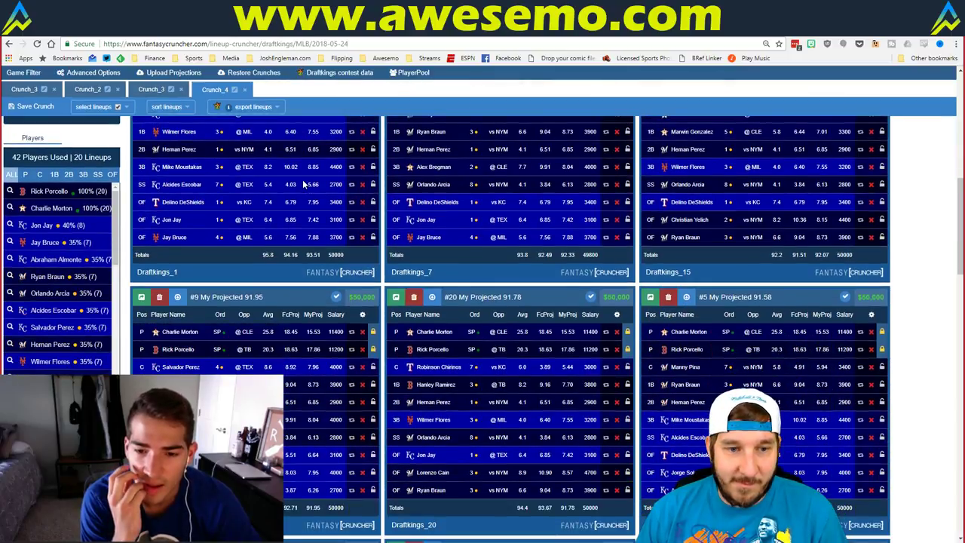
scroll(302, 180, "up", 3)
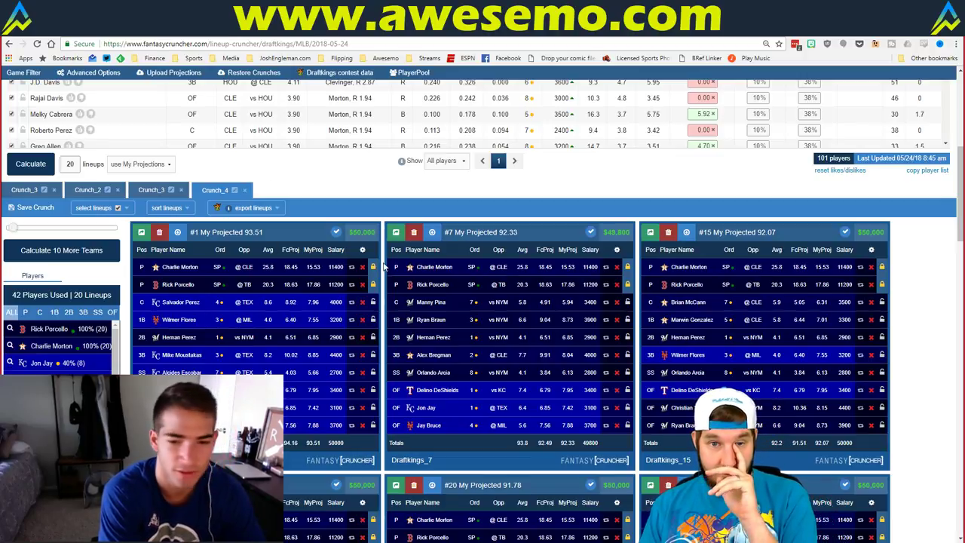
Unlock Rick Porcello and Charlie Morton, and switch to the FanDuel MLB lineups.
left_click(372, 284)
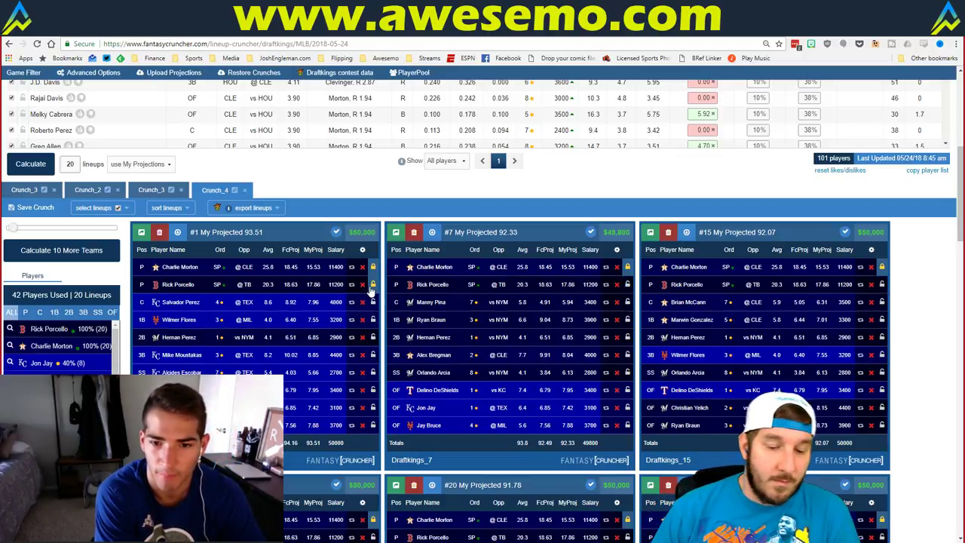
left_click(373, 267)
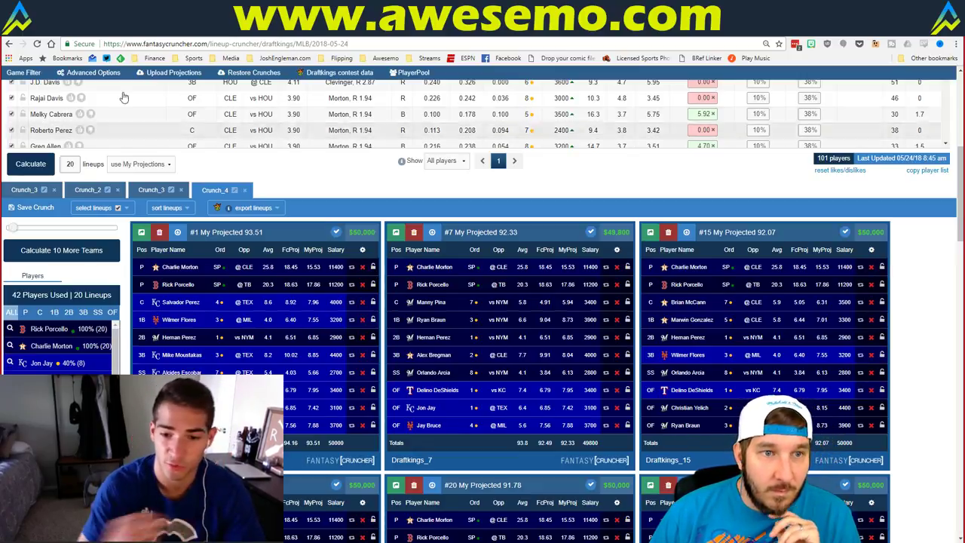
scroll(320, 163, "up", 3)
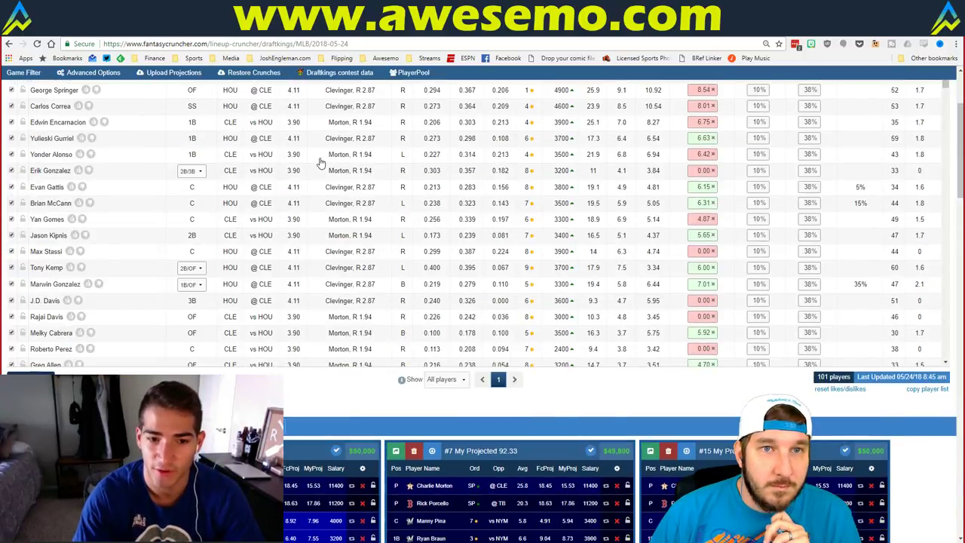
scroll(319, 163, "up", 2)
mouse_move(188, 79)
left_click(315, 150)
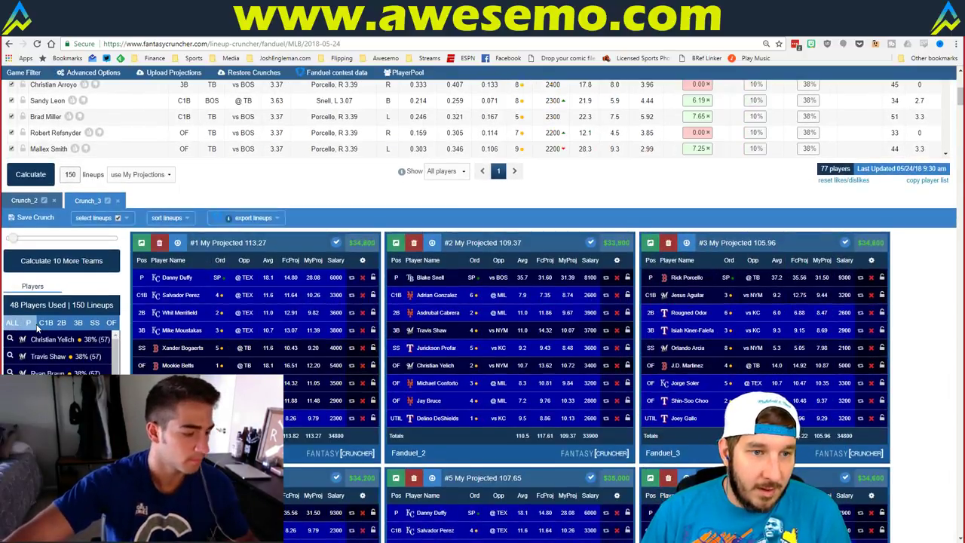
List only pitchers in the FanDuel player usage, filter the lineups to those with Rick Porcello, and look through them.
left_click(28, 317)
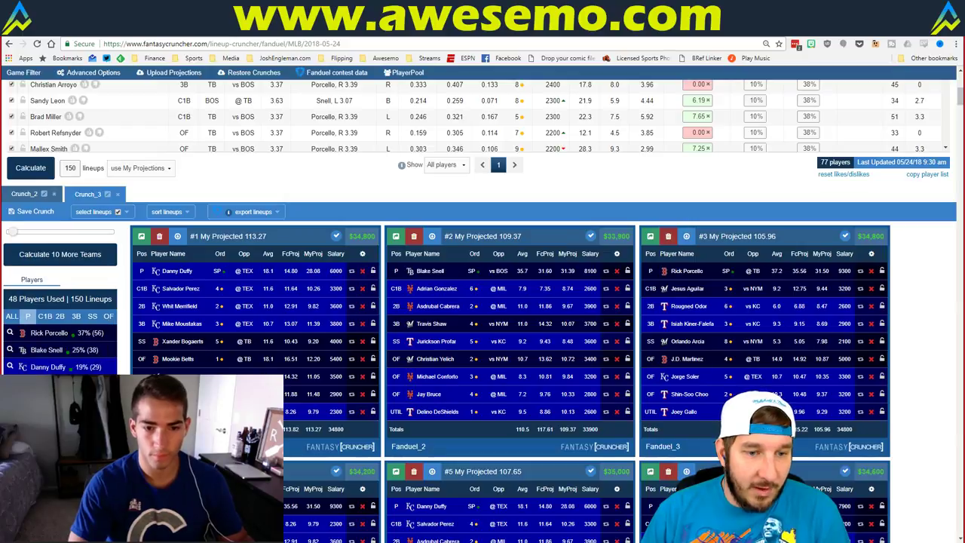
key("alt+Tab")
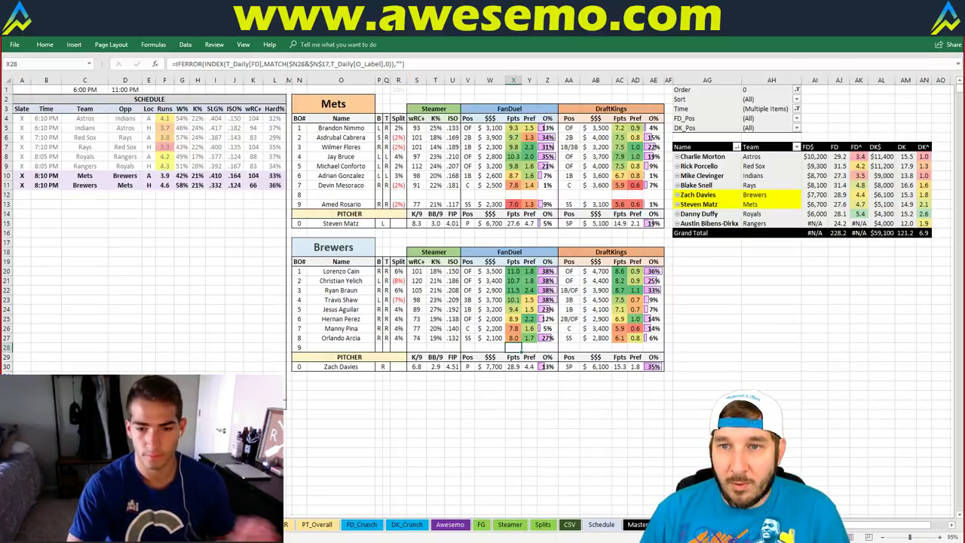
key("alt+Tab")
left_click(9, 332)
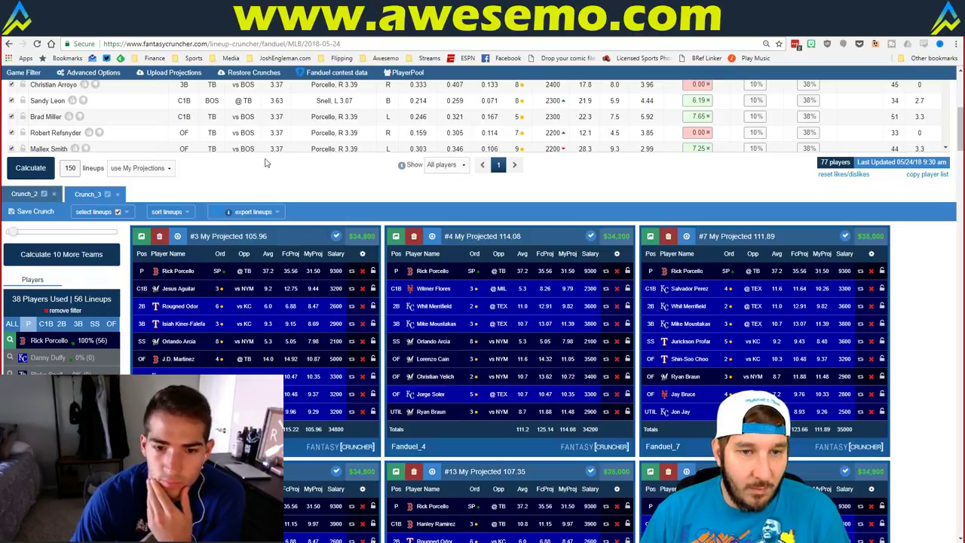
scroll(347, 218, "down", 3)
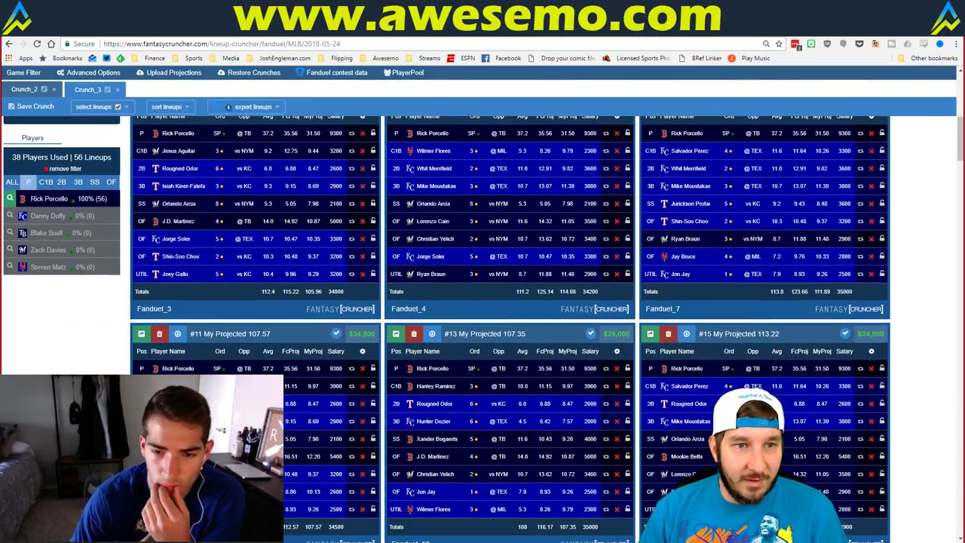
scroll(162, 172, "up", 2)
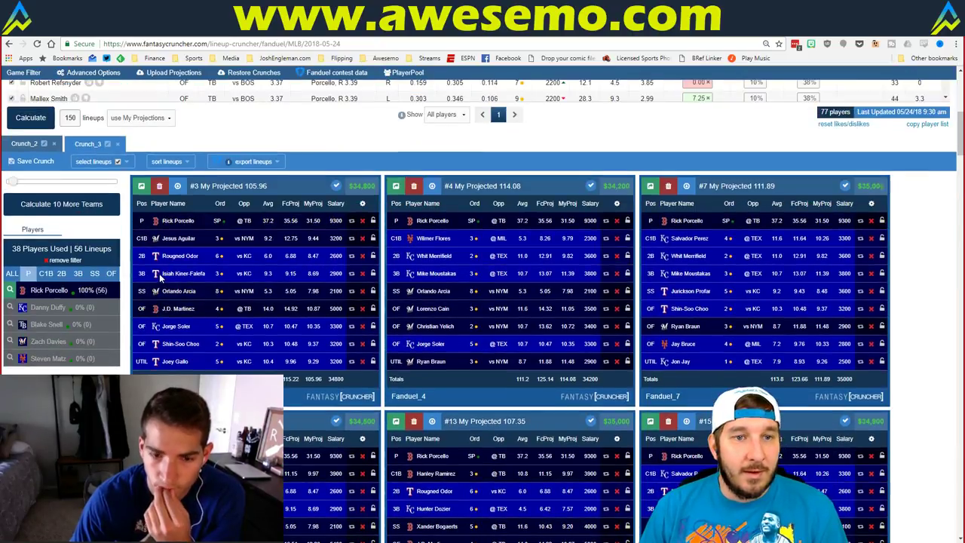
Sort the Rick Porcello FanDuel lineups by My Projected, and switch to the Excel spreadsheet to review the Mets and Brewers projections and the pitcher table.
left_click(167, 162)
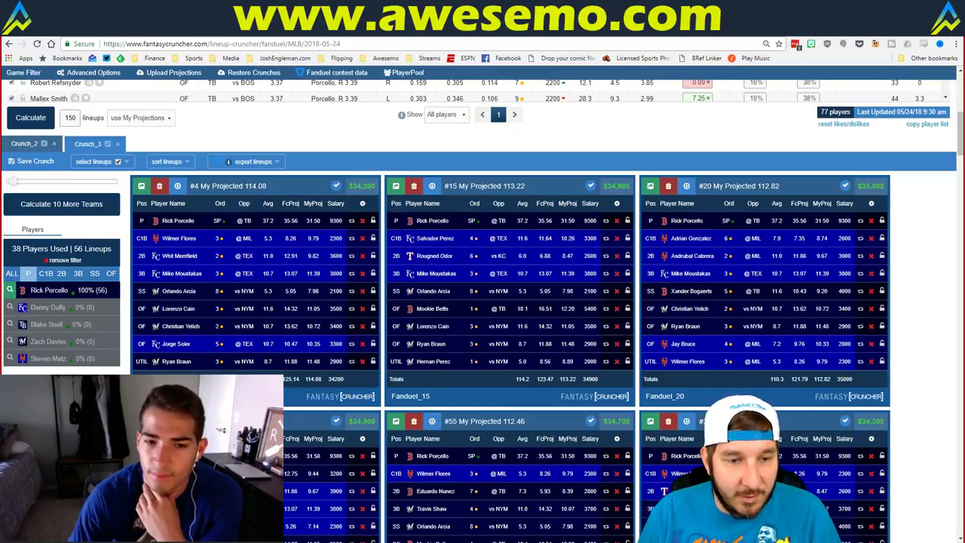
key("alt+Tab")
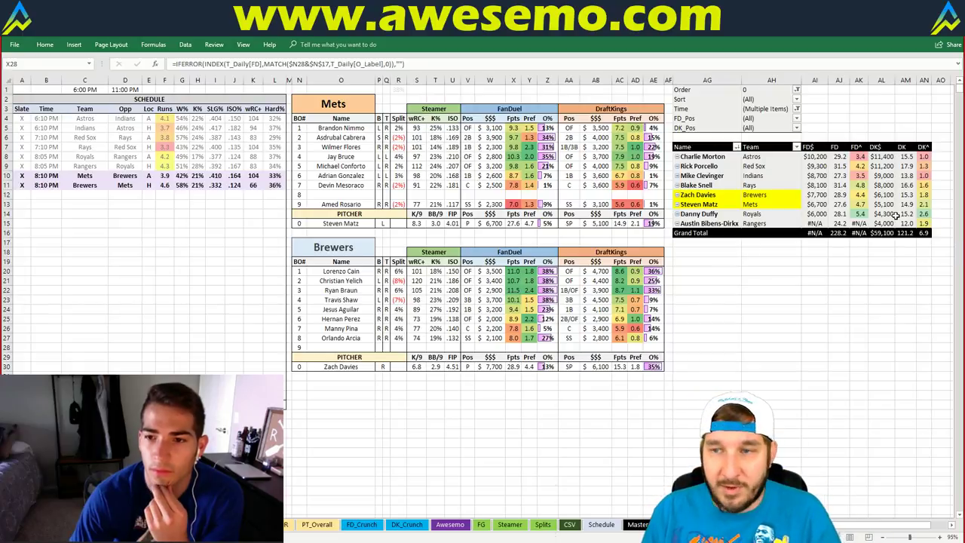
mouse_move(885, 201)
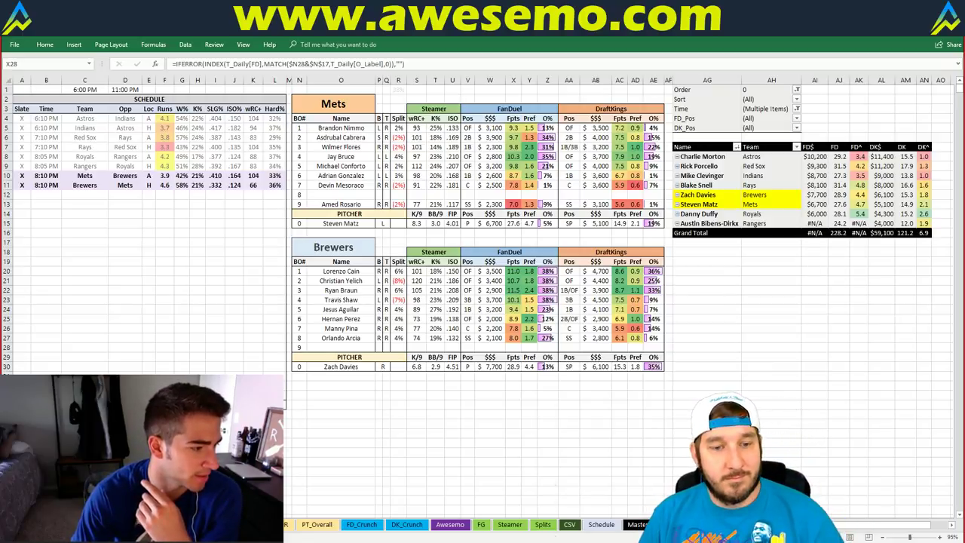
left_click(436, 452)
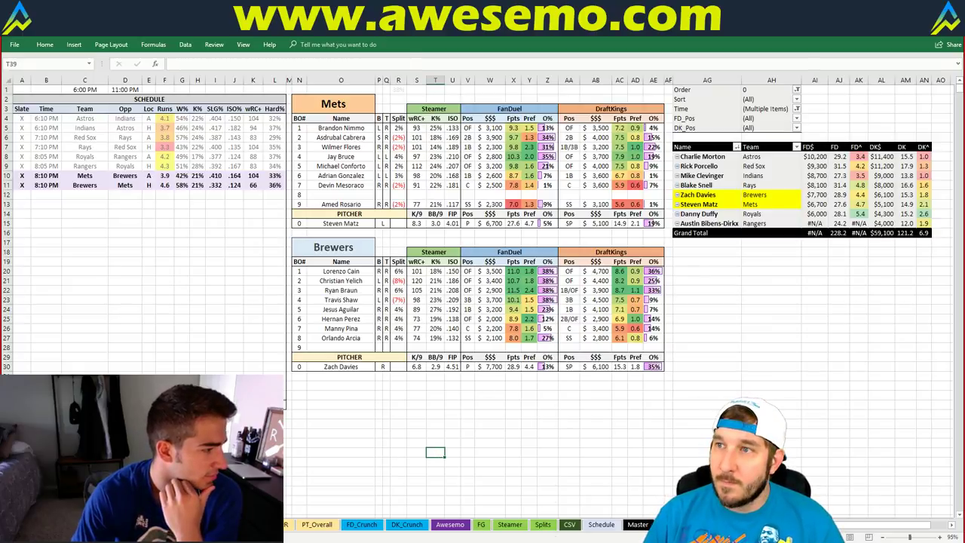
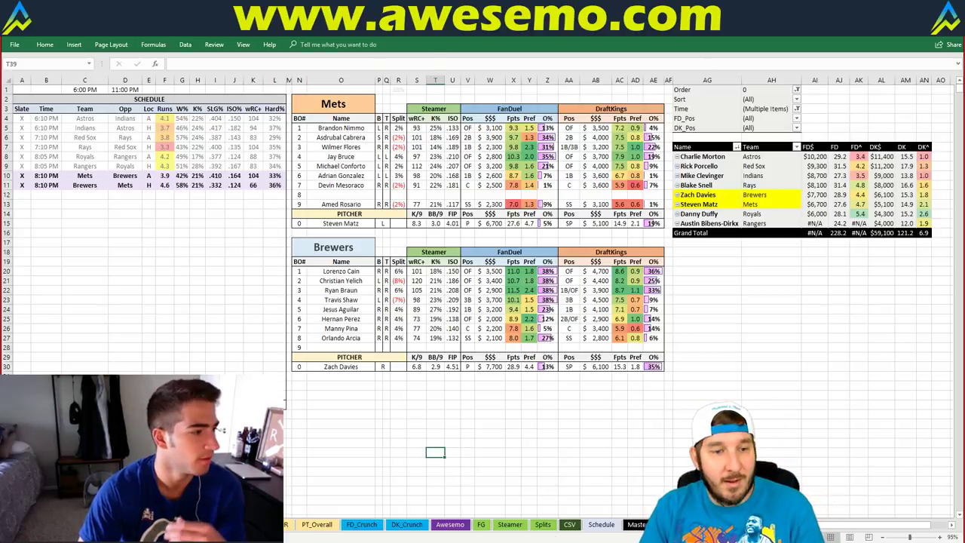
Switch to the browser, open the MLB schedule in a new tab, and look through the probable pitchers for May 24 to May 26.
key("alt+Tab")
key("ctrl+t")
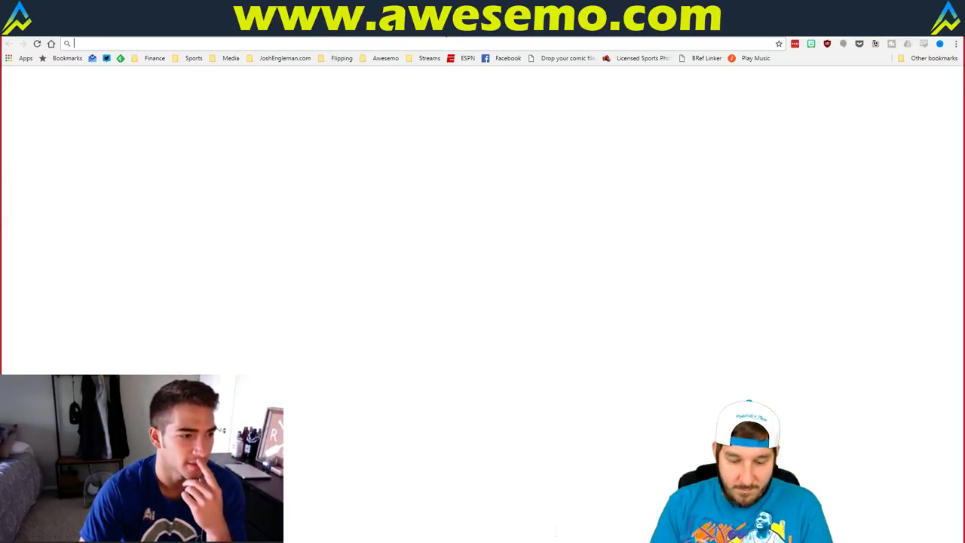
type("mlb")
key("Return")
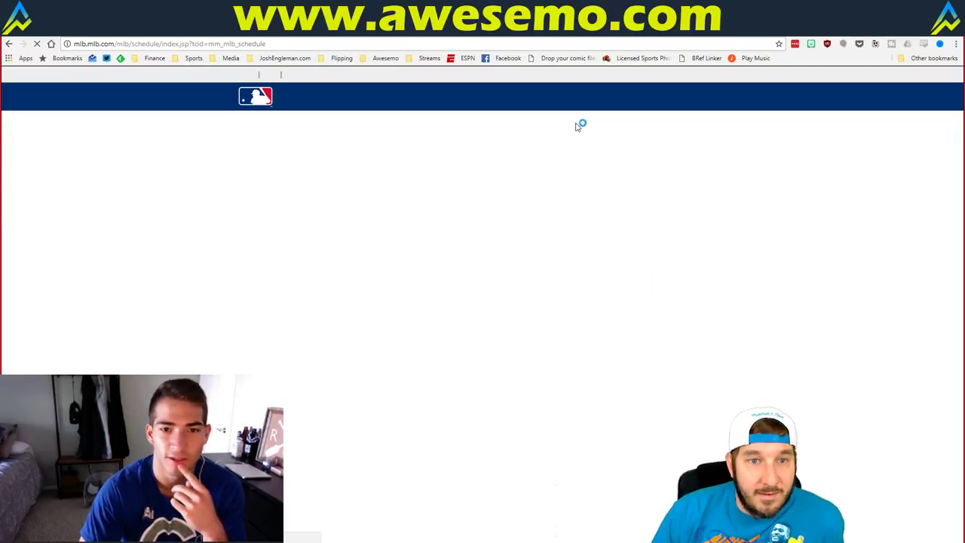
scroll(362, 205, "down", 2)
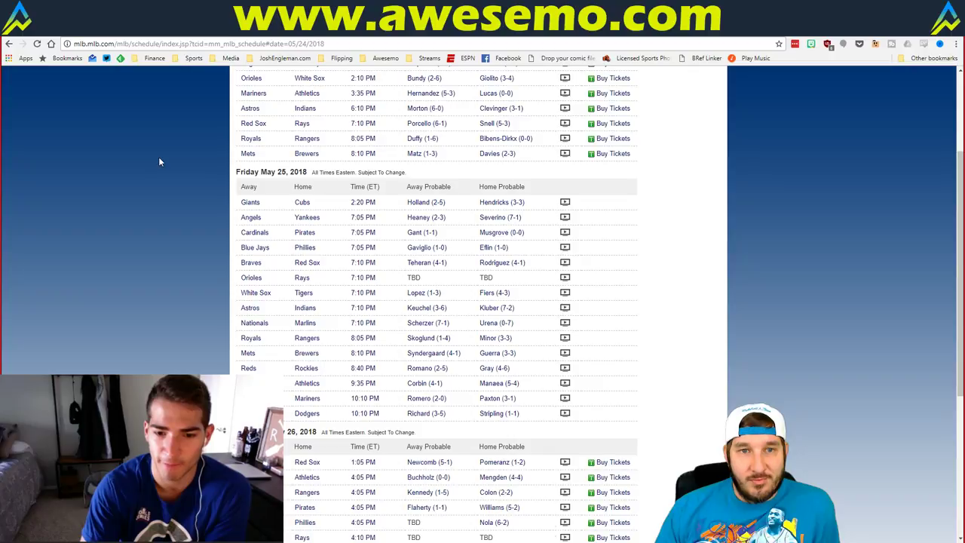
scroll(160, 162, "up", 3)
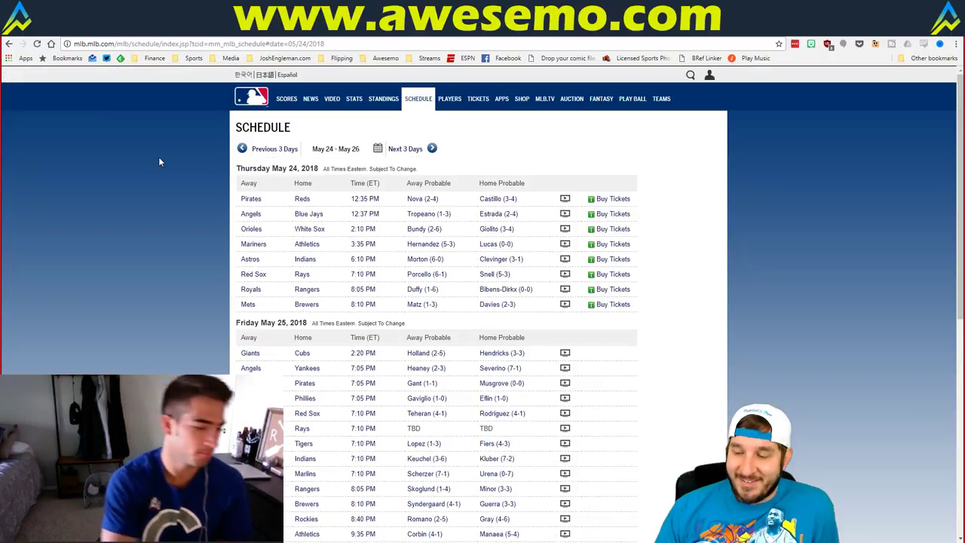